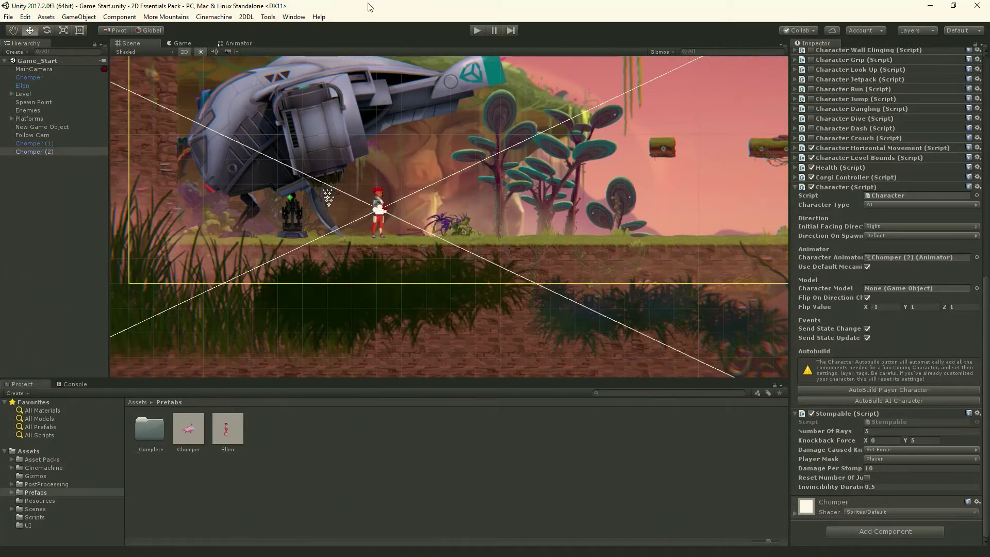
Step: Add a 2DDL Pro Radial Texturized Additive light to the Game_Start scene from the Hierarchy context menu
click(246, 16)
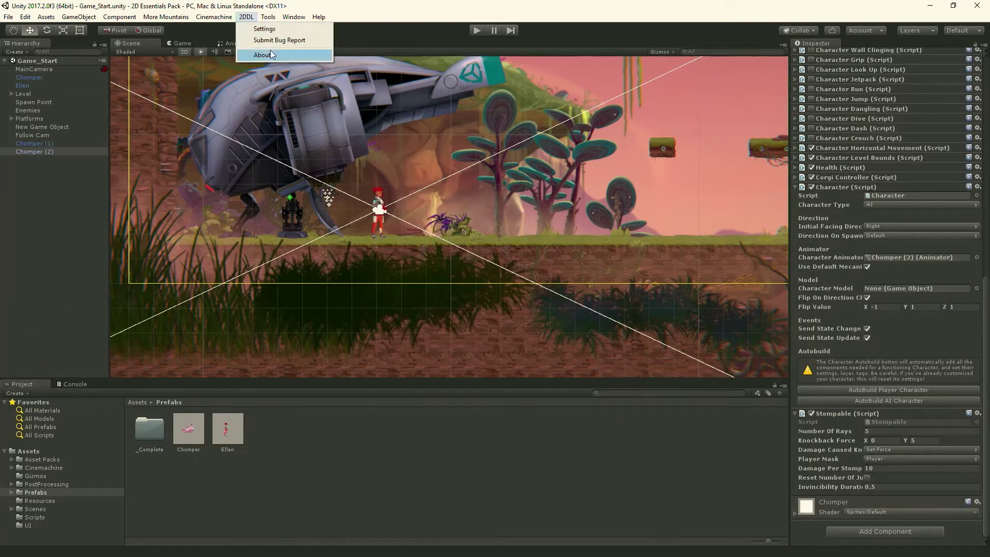
click(350, 11)
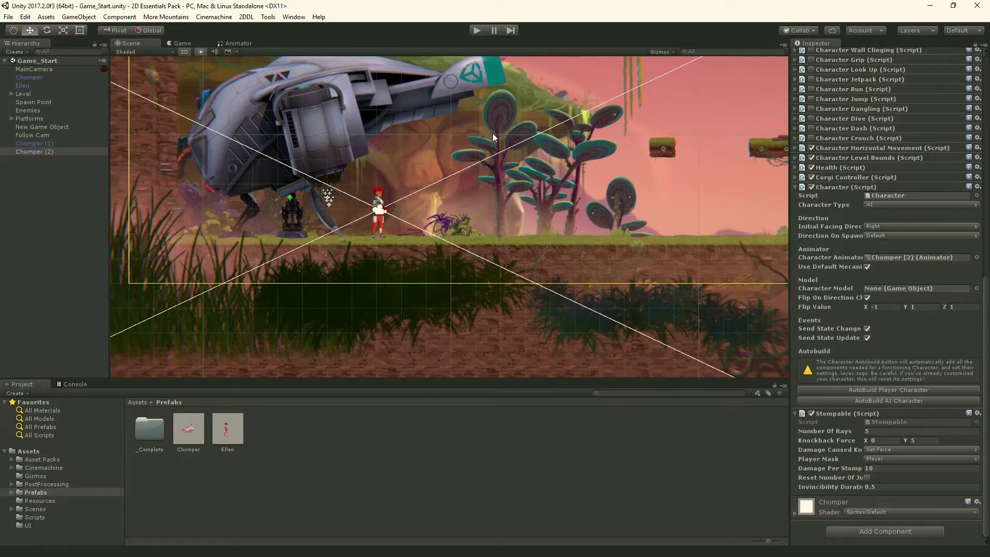
click(53, 212)
right_click(41, 197)
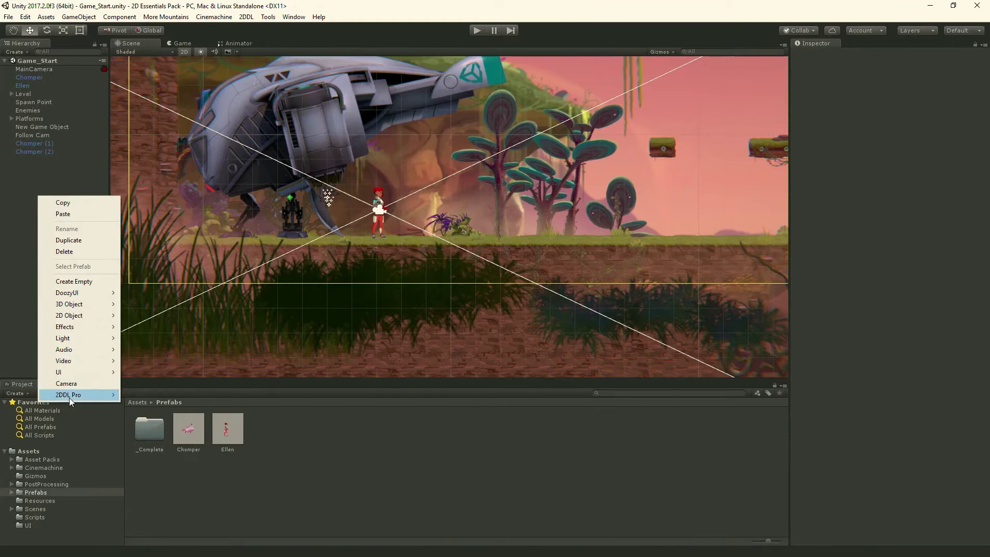
mouse_move(70, 397)
mouse_move(139, 395)
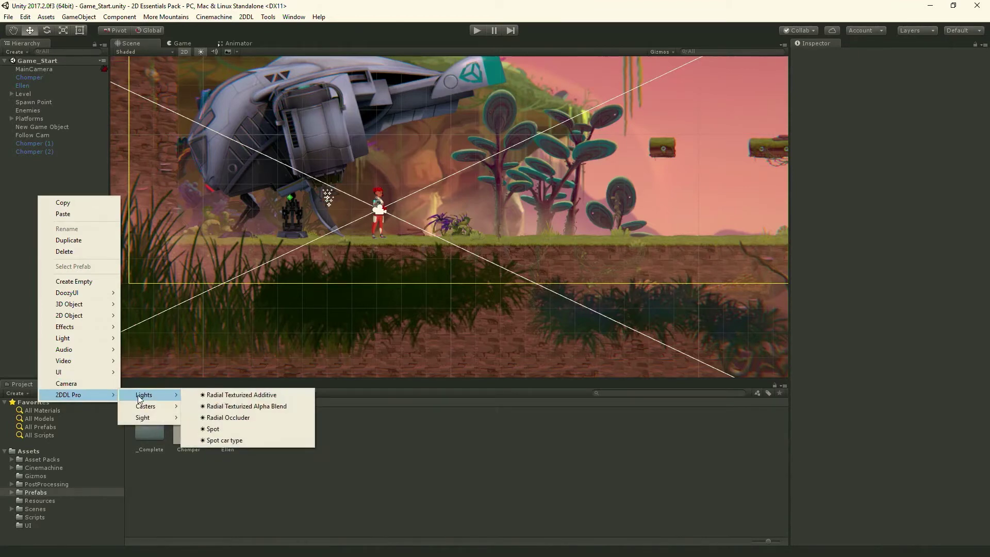
click(242, 395)
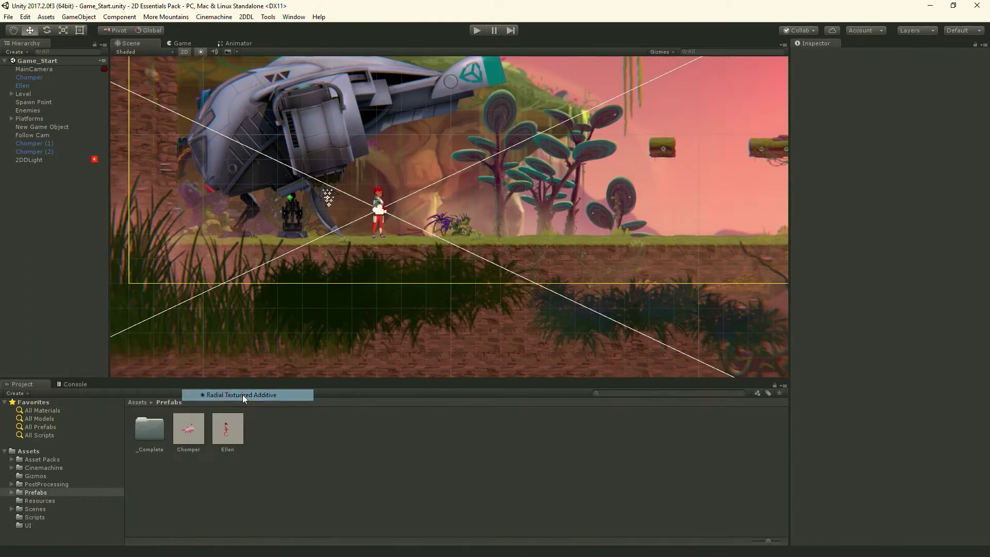
Step: Drag the new red 2DDLight onto the crashed ship's left end, around -29.97, -2.32
click(45, 159)
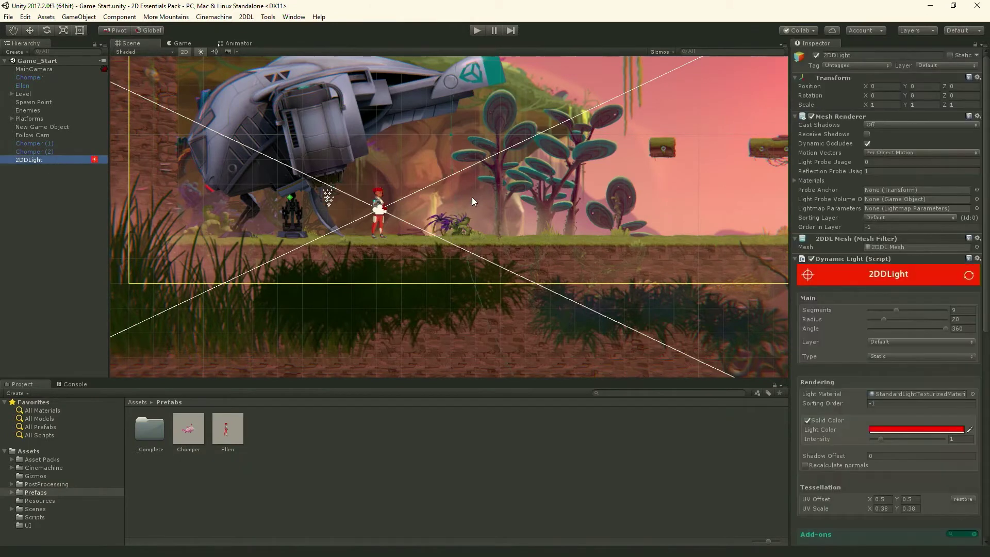
key(w)
middle_drag(558, 166, 353, 240)
drag(736, 205, 315, 227)
middle_drag(283, 227, 605, 169)
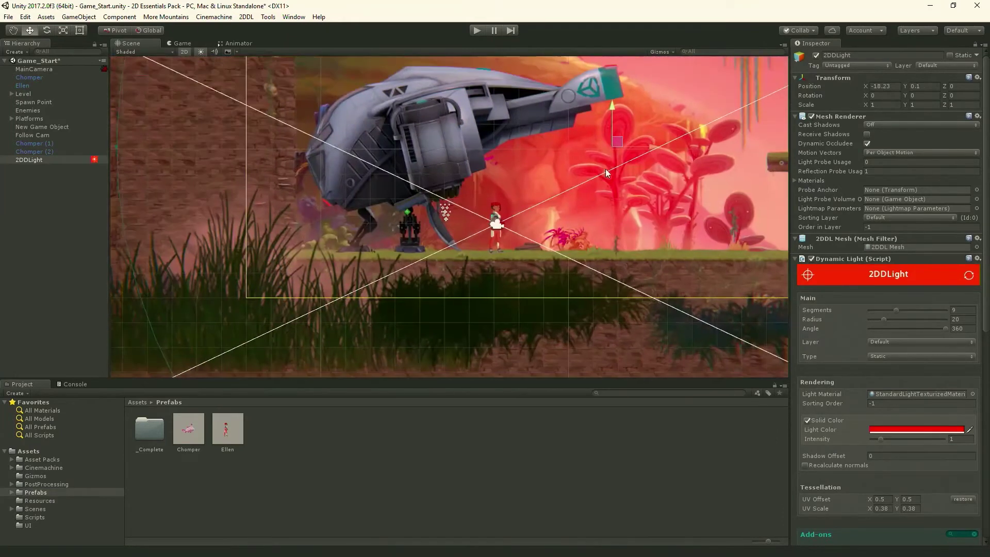
drag(620, 140, 309, 193)
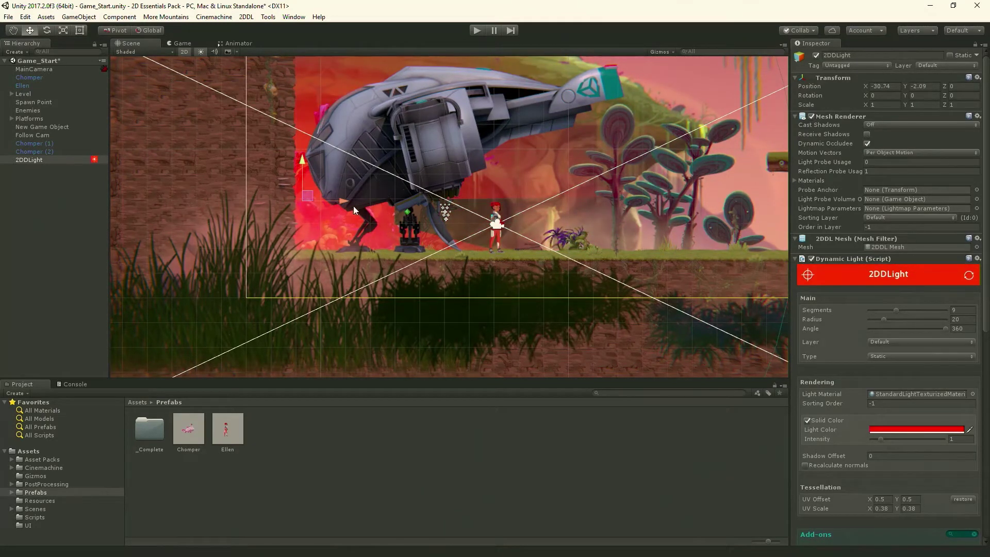
mouse_move(313, 191)
mouse_down()
mouse_move(454, 216)
mouse_move(464, 207)
mouse_move(462, 172)
mouse_move(431, 258)
mouse_move(334, 195)
mouse_move(451, 183)
mouse_move(322, 242)
mouse_move(472, 167)
mouse_move(423, 256)
mouse_move(359, 161)
mouse_move(323, 228)
mouse_move(327, 199)
mouse_up()
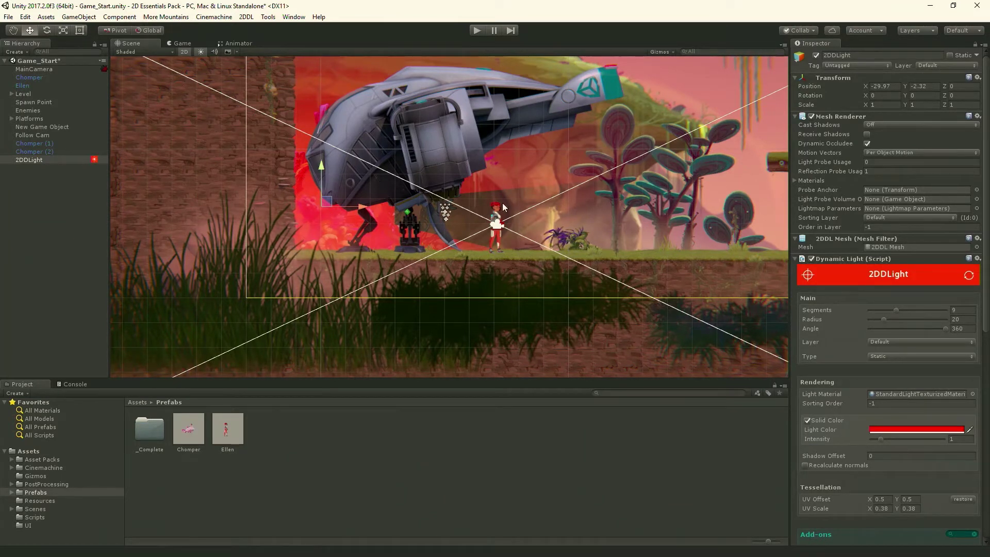
Step: Widen the Inspector and set the red light's Radius to 7
scroll(851, 186, down, 3)
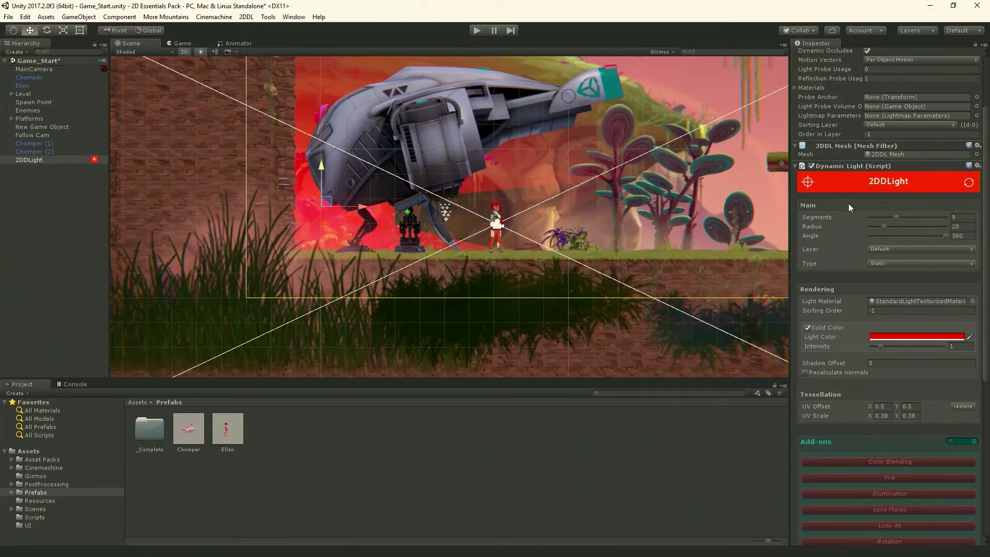
drag(790, 211, 733, 212)
click(965, 227)
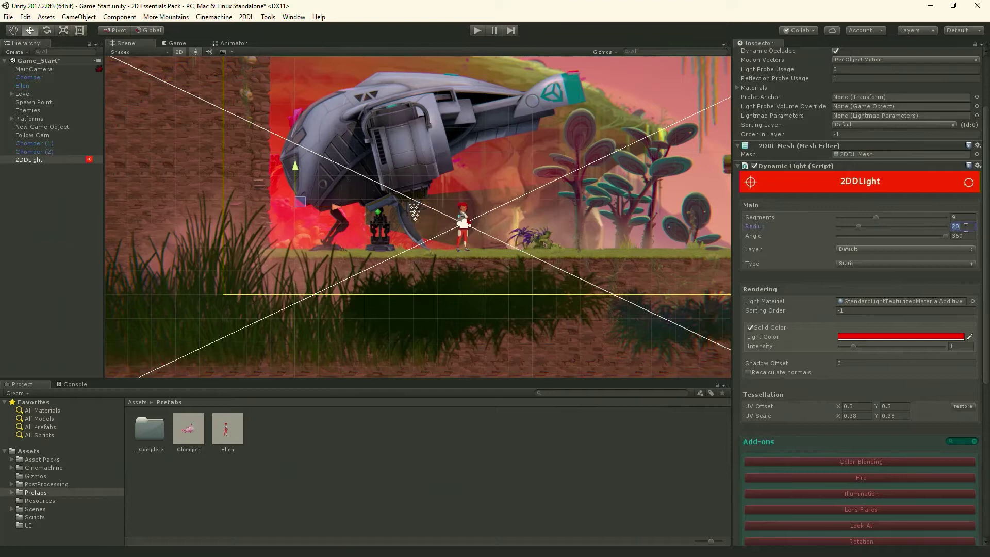
text(7)
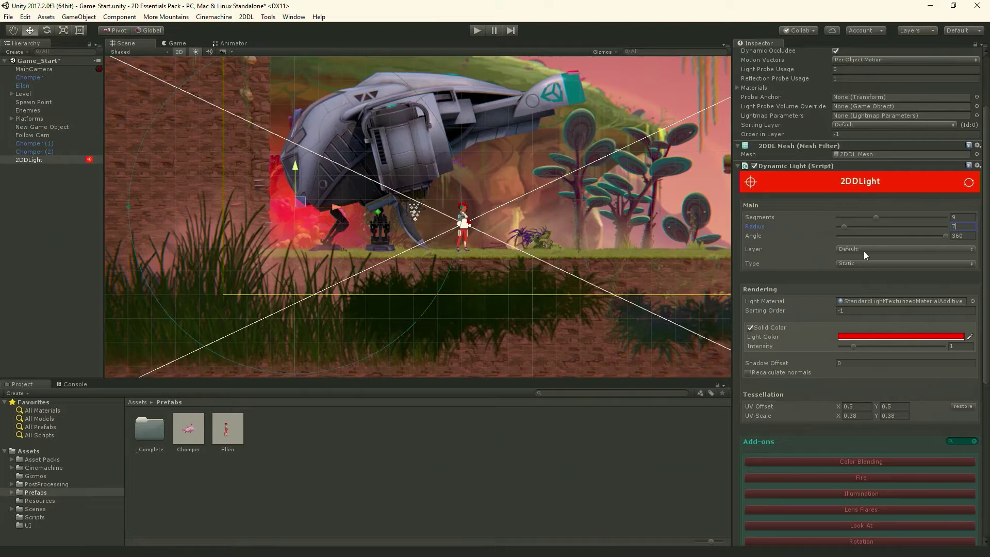
Step: Set the light's Layer to Nothing and keep it beside the ship's hull
click(851, 250)
click(865, 273)
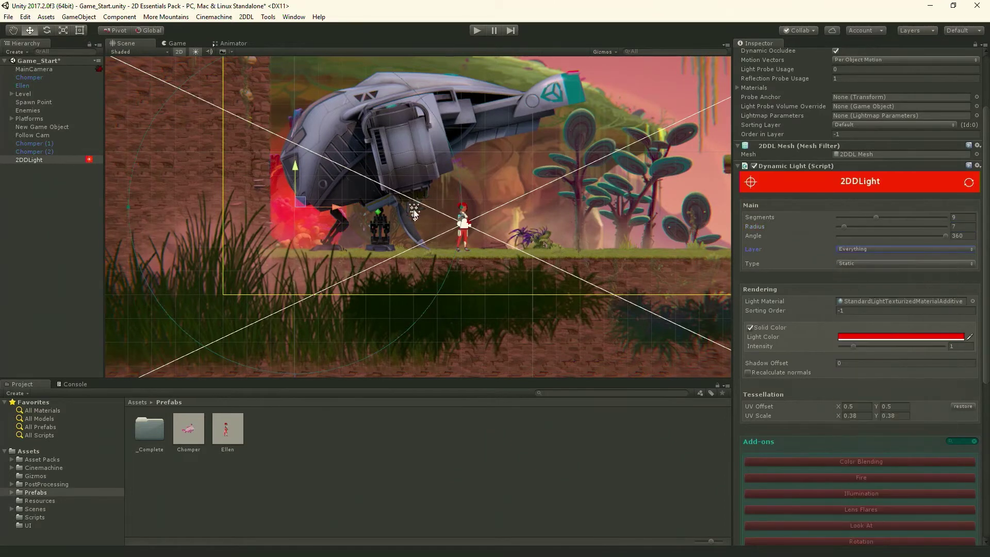
drag(298, 202, 621, 162)
drag(651, 233, 300, 195)
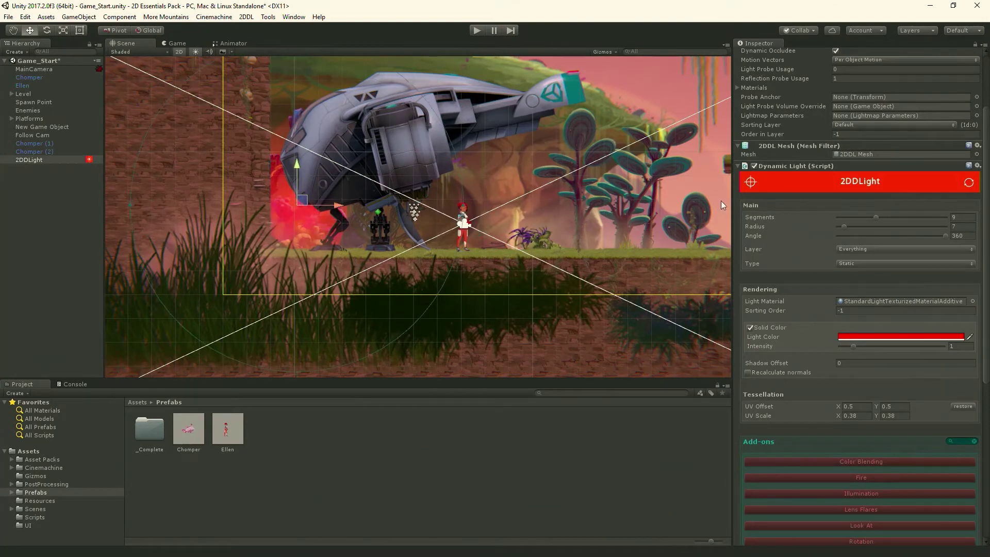
click(849, 248)
click(858, 258)
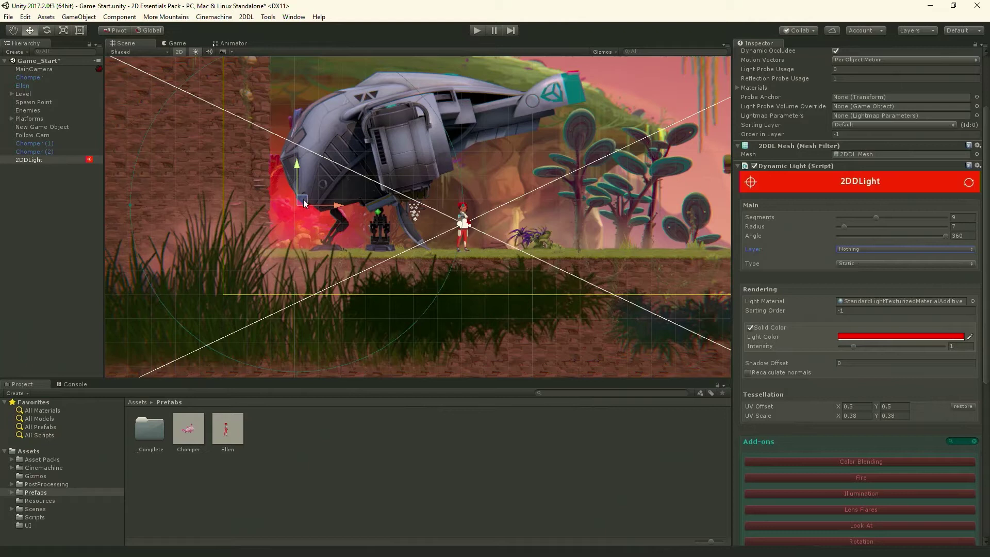
mouse_move(304, 199)
mouse_down()
mouse_move(460, 234)
mouse_move(357, 161)
mouse_move(484, 206)
mouse_move(301, 200)
mouse_move(514, 214)
mouse_move(303, 196)
mouse_move(323, 218)
mouse_move(464, 222)
mouse_move(302, 200)
mouse_up()
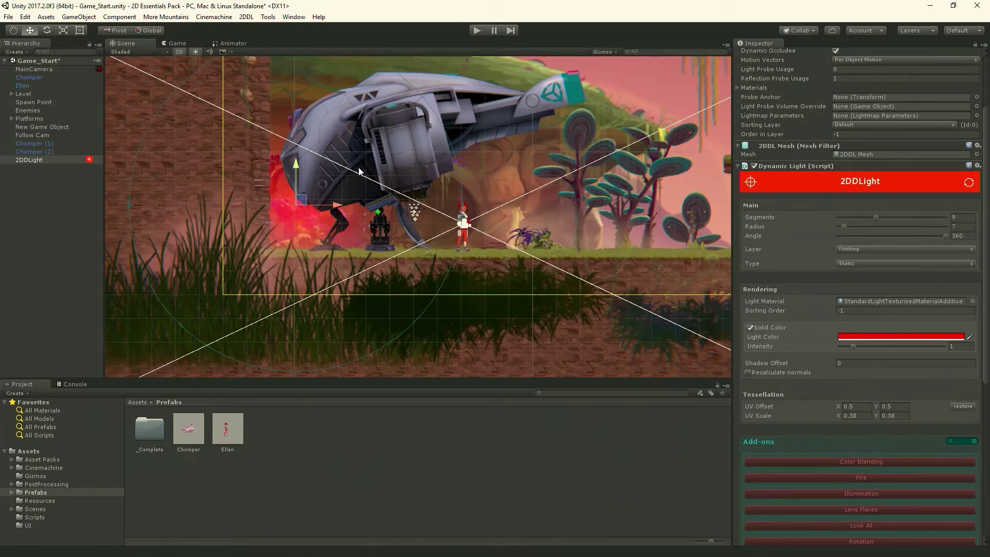
Step: Give the red light sorting order 5, nudge it right, and dim its intensity to 0.69
click(813, 311)
drag(812, 310, 816, 311)
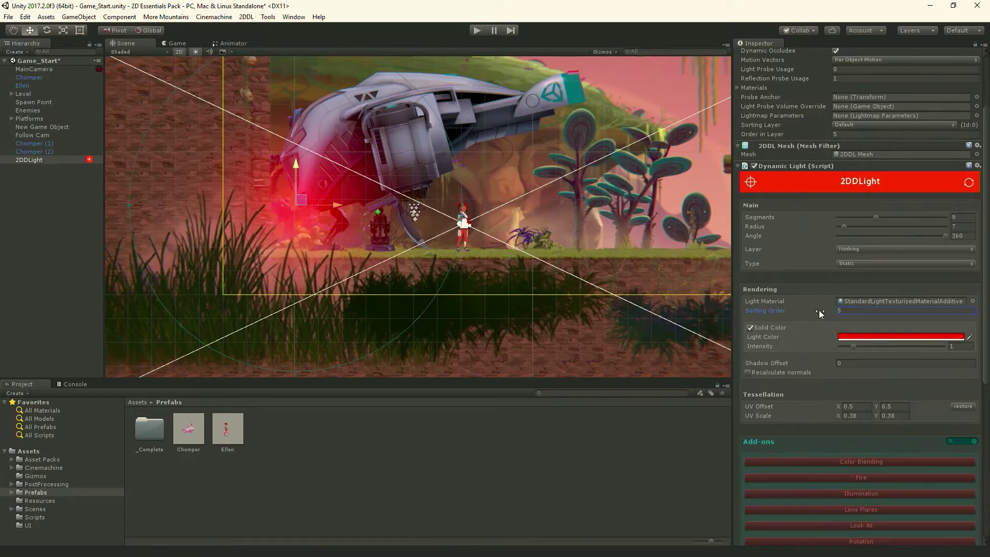
drag(819, 310, 821, 309)
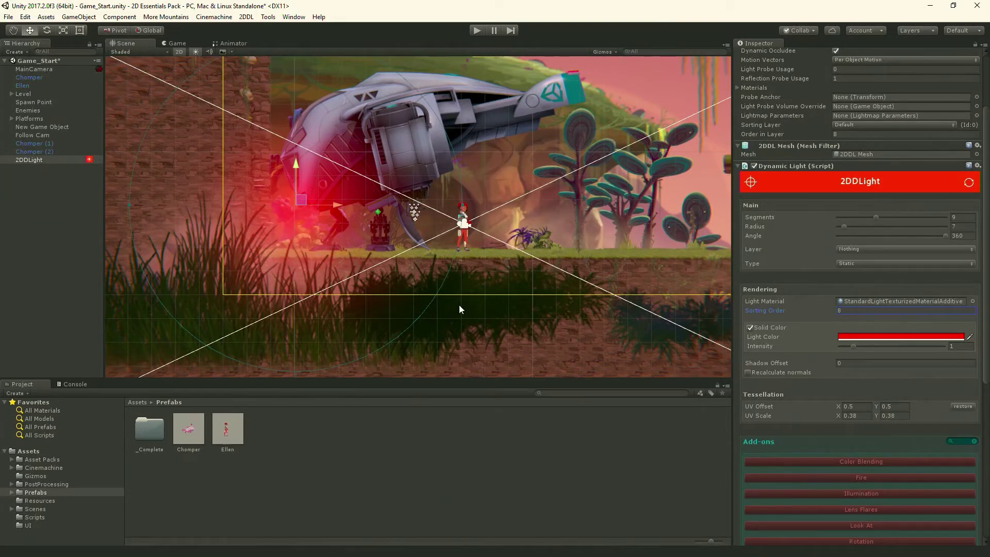
drag(828, 312, 823, 313)
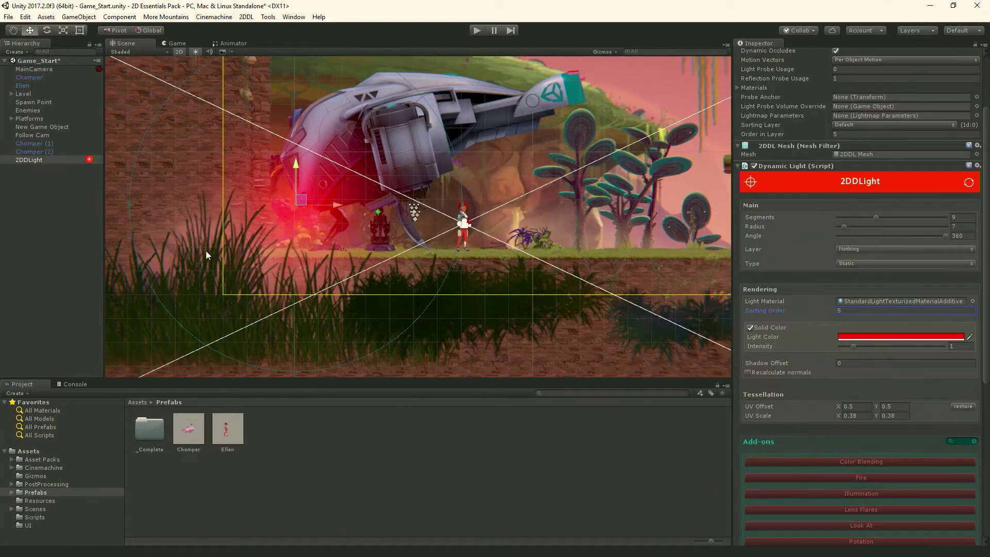
mouse_move(303, 197)
mouse_down()
mouse_move(478, 214)
mouse_move(302, 194)
mouse_up()
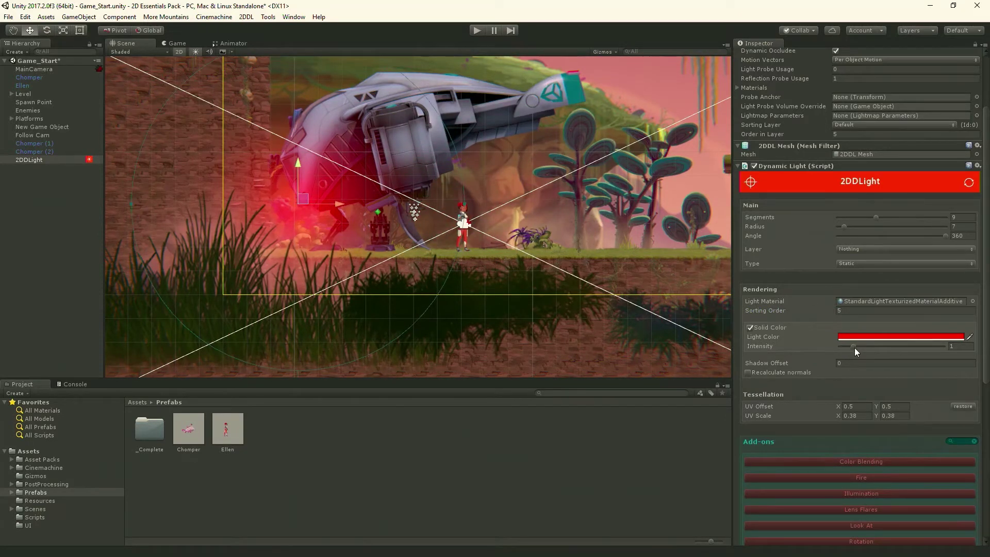
drag(854, 347, 846, 345)
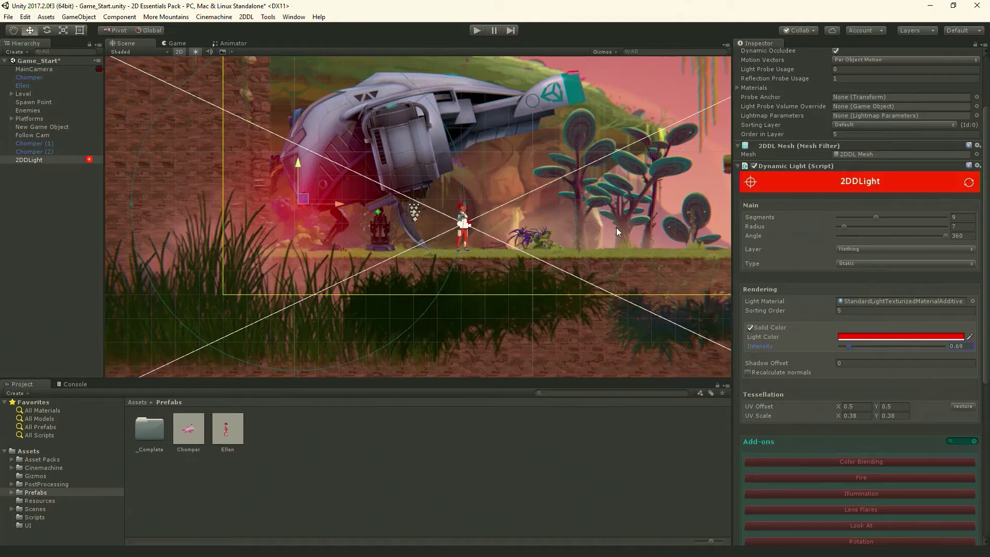
Step: Pan to the floating platforms, add another Radial Texturized Additive light, and place it above the small platform
middle_drag(545, 176, 586, 208)
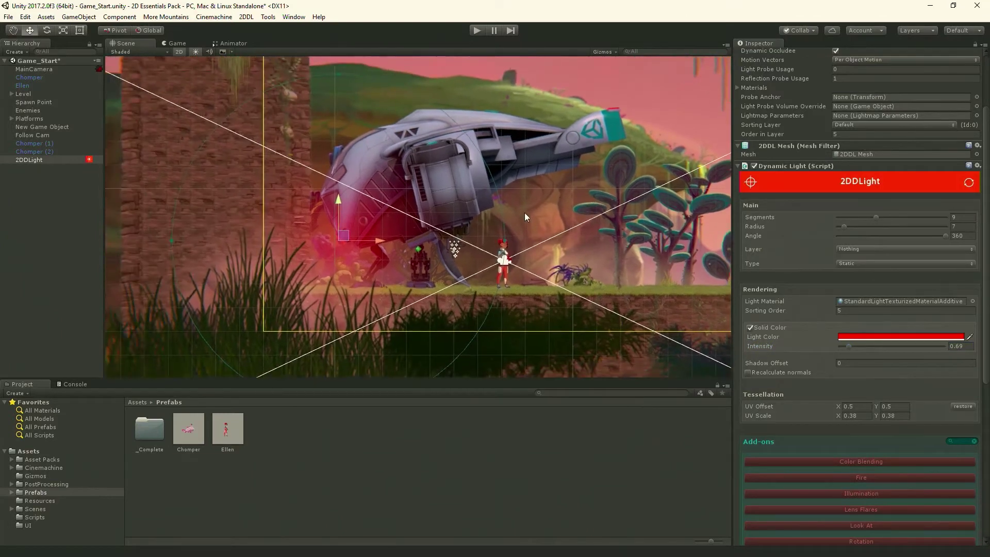
middle_drag(524, 217, 123, 198)
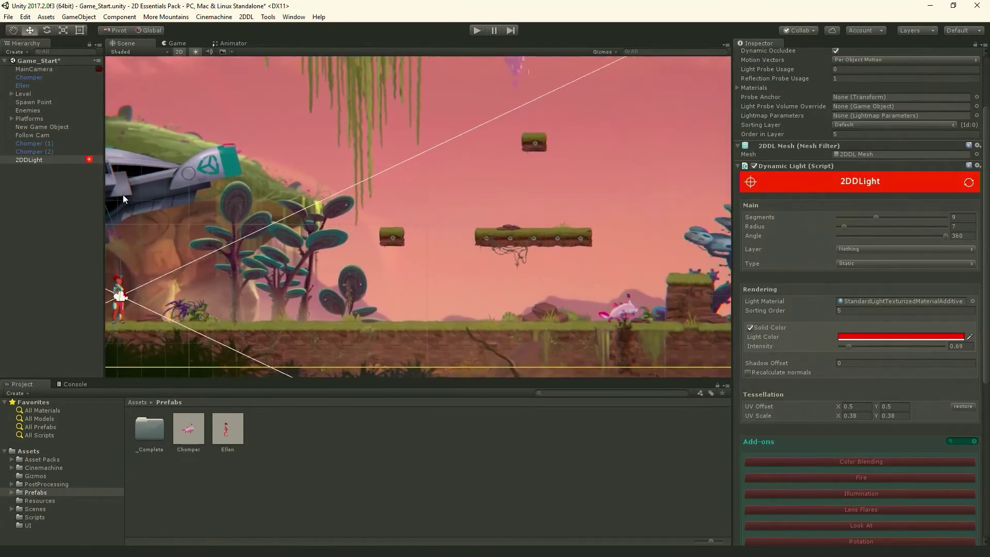
right_click(54, 187)
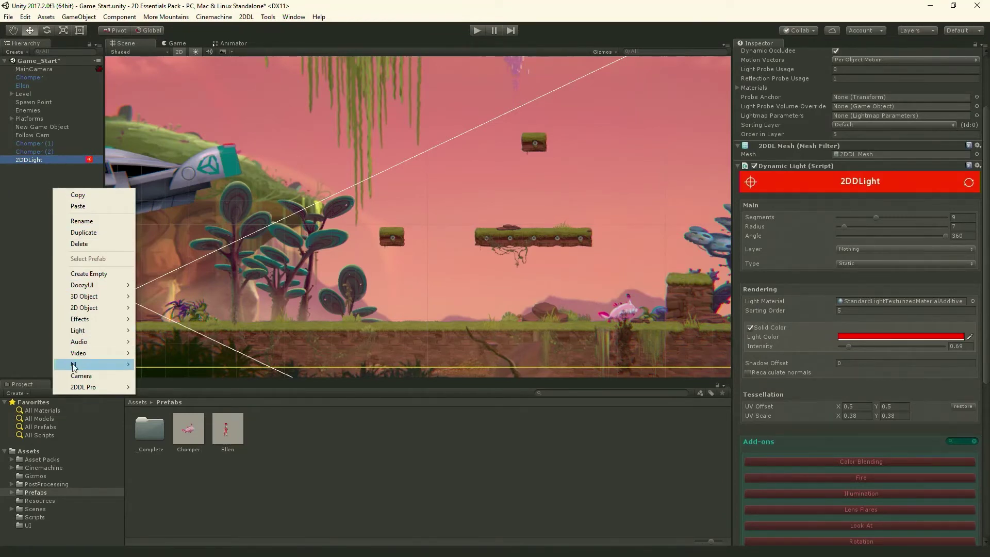
mouse_move(82, 385)
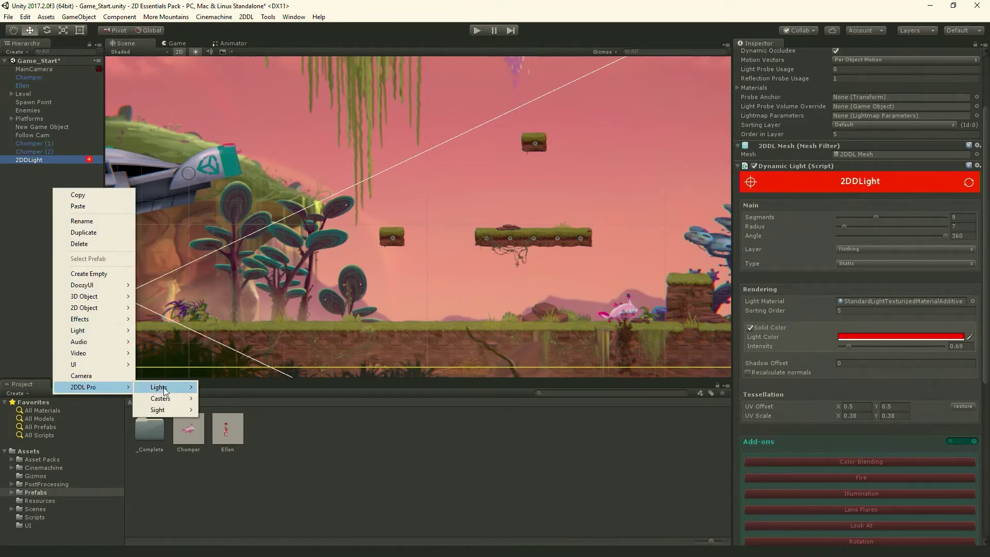
mouse_move(165, 390)
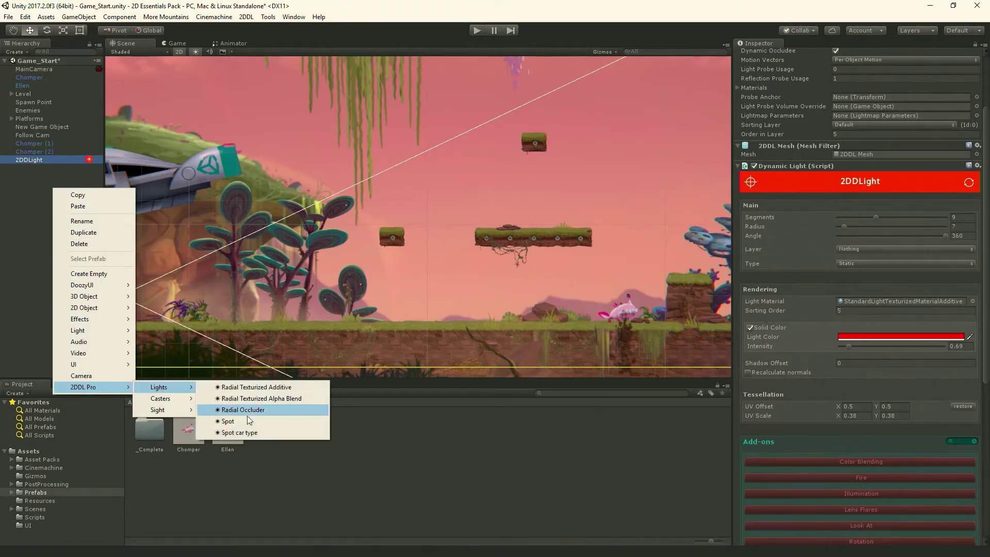
click(262, 391)
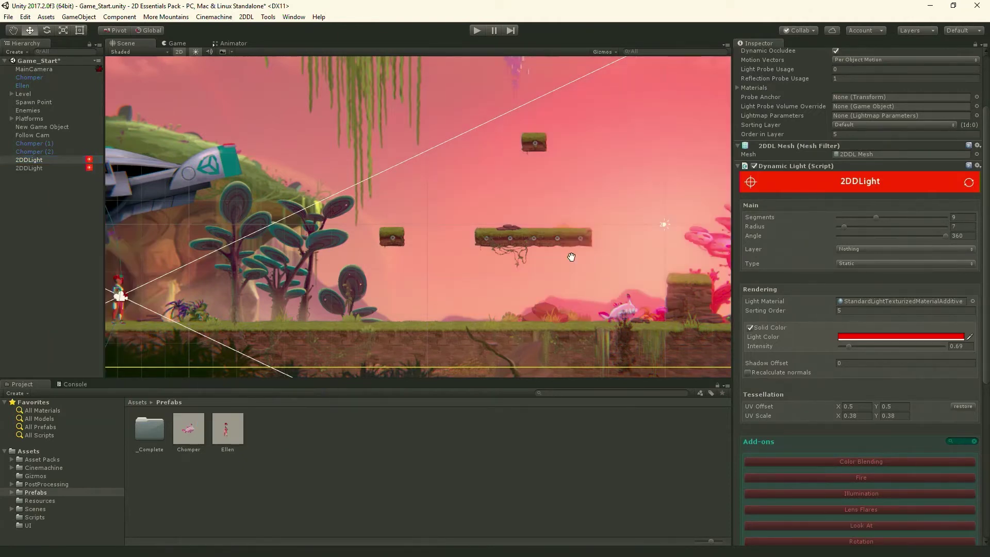
click(50, 168)
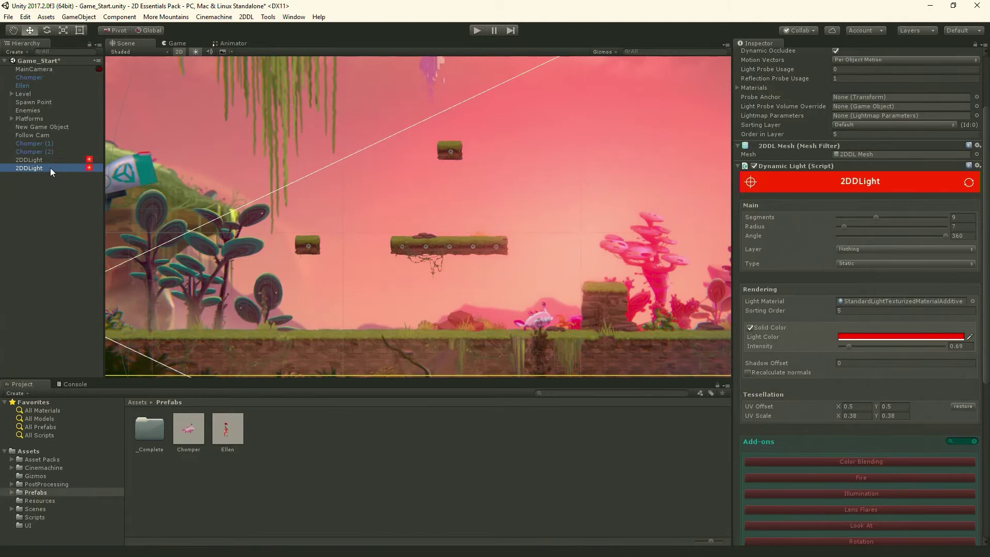
drag(580, 226, 453, 159)
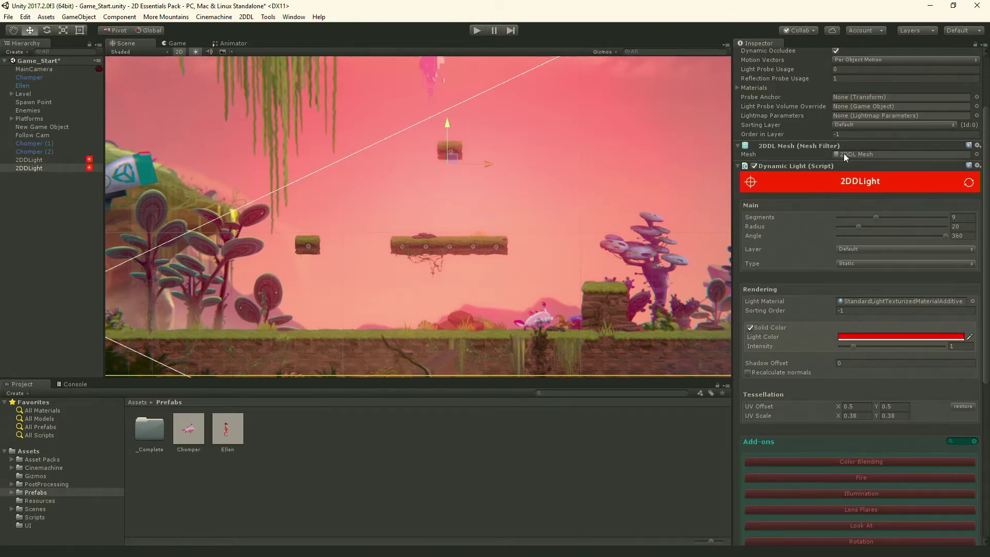
Step: Set the second light's Radius to 8 and its Angle to 35
click(963, 226)
text(8)
key(Tab)
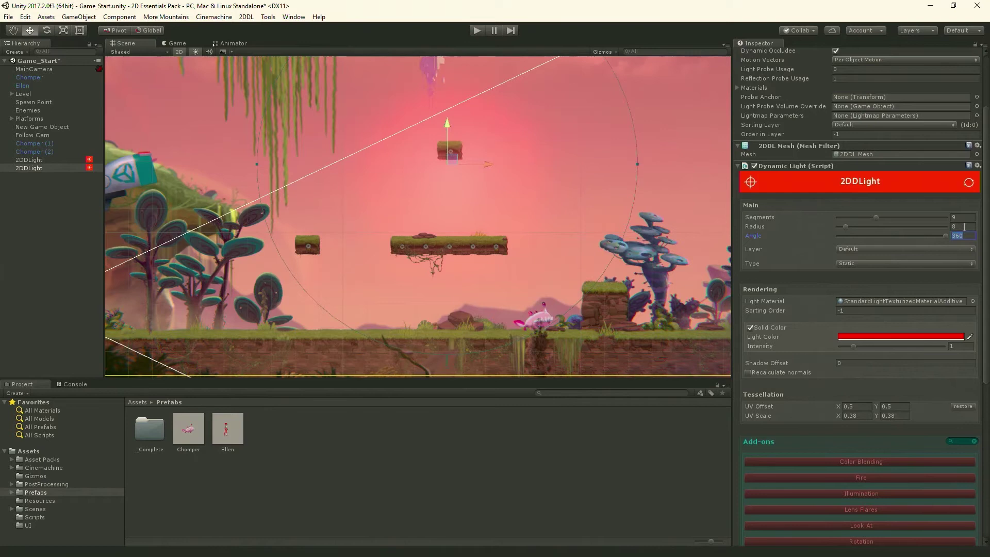
text(35)
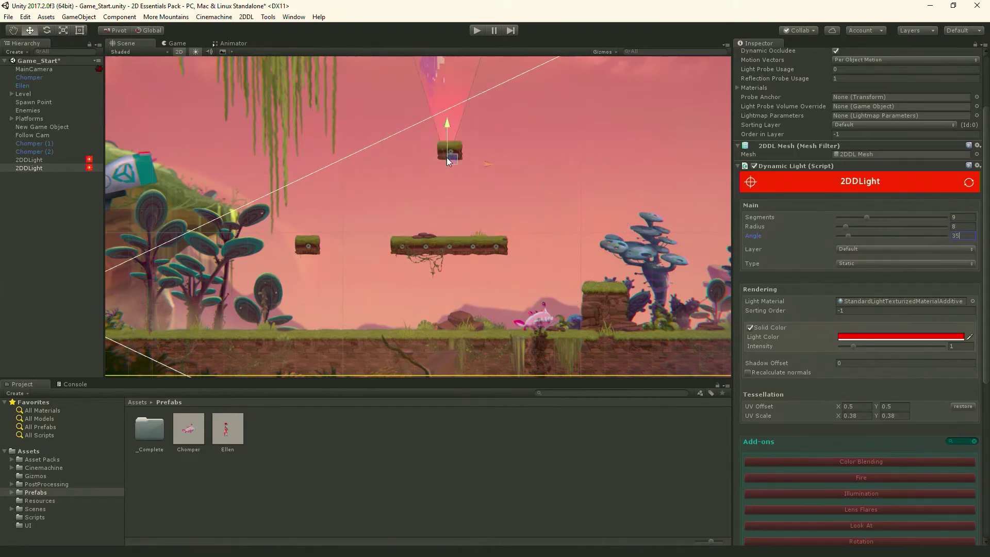
Step: Set the light's Z rotation to 180 and nudge it slightly right
scroll(861, 186, up, 3)
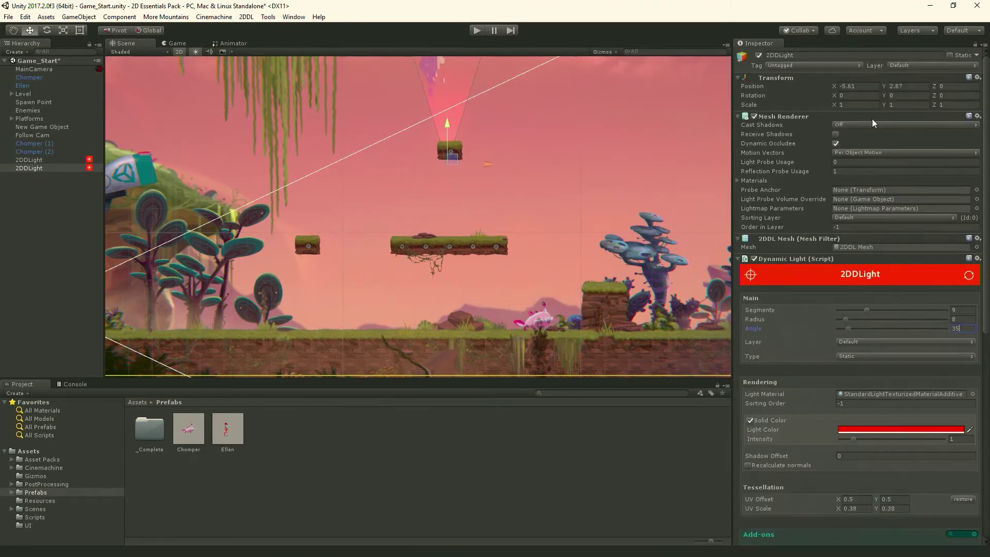
click(902, 97)
click(948, 97)
text(180)
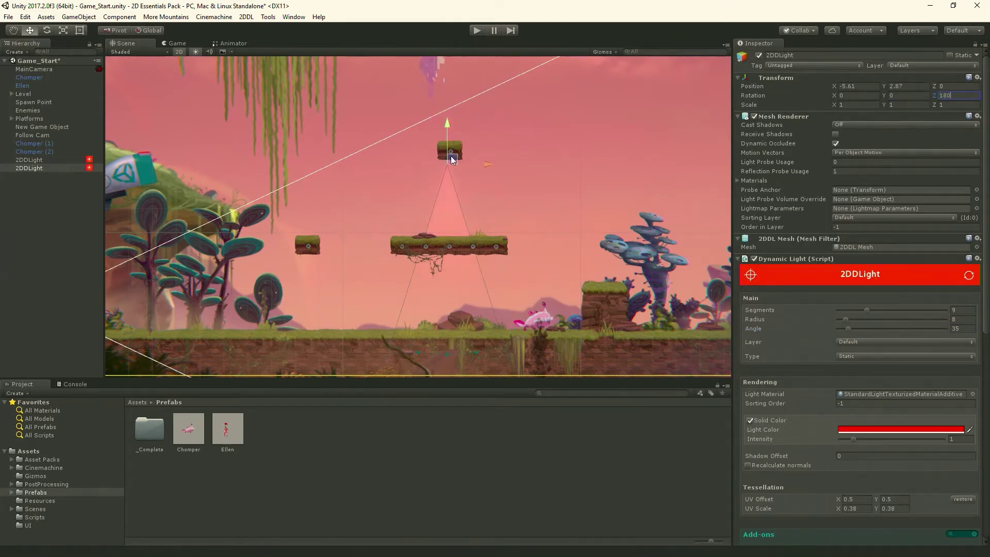
drag(451, 156, 458, 156)
Step: Set the Dynamic Light's Layer to OneWayPlatforms
scroll(803, 273, down, 3)
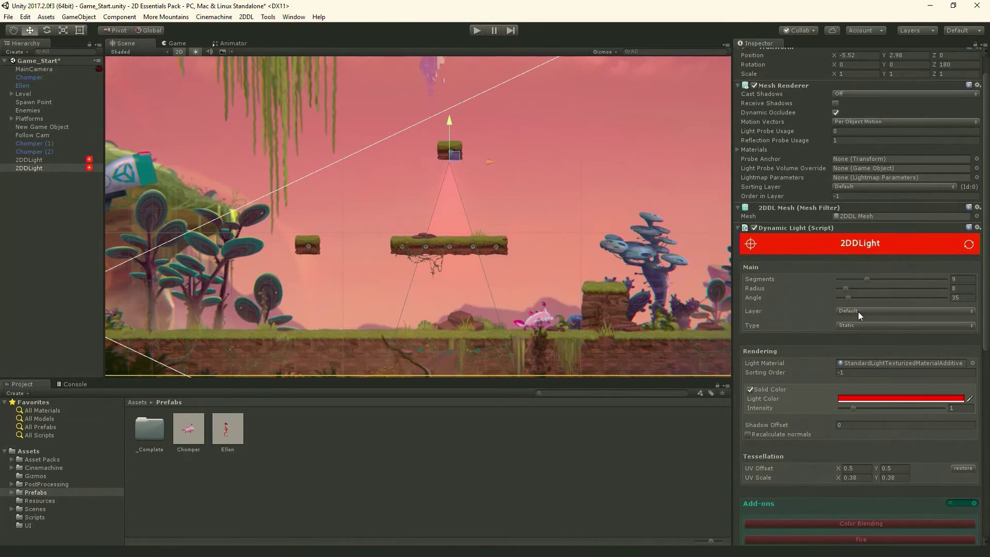
click(858, 311)
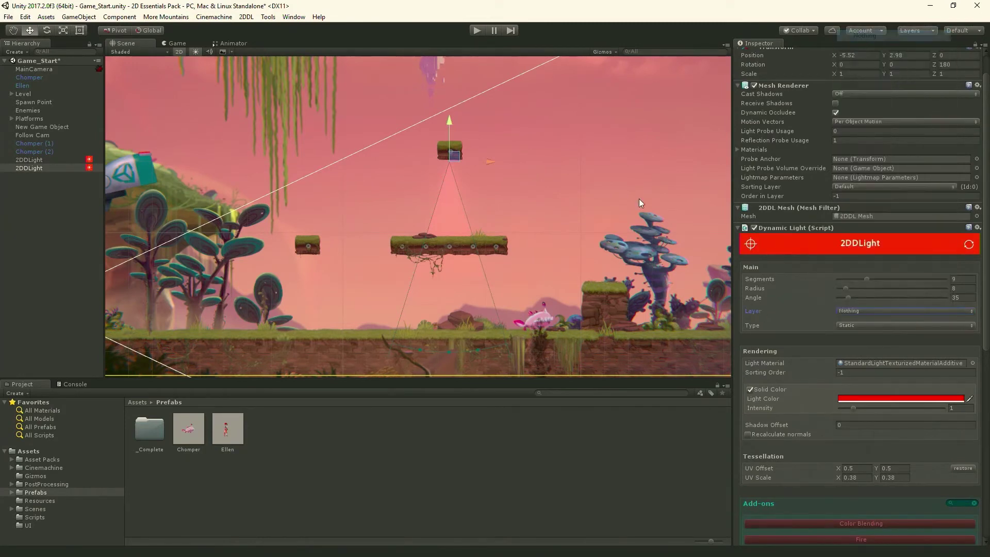
click(852, 311)
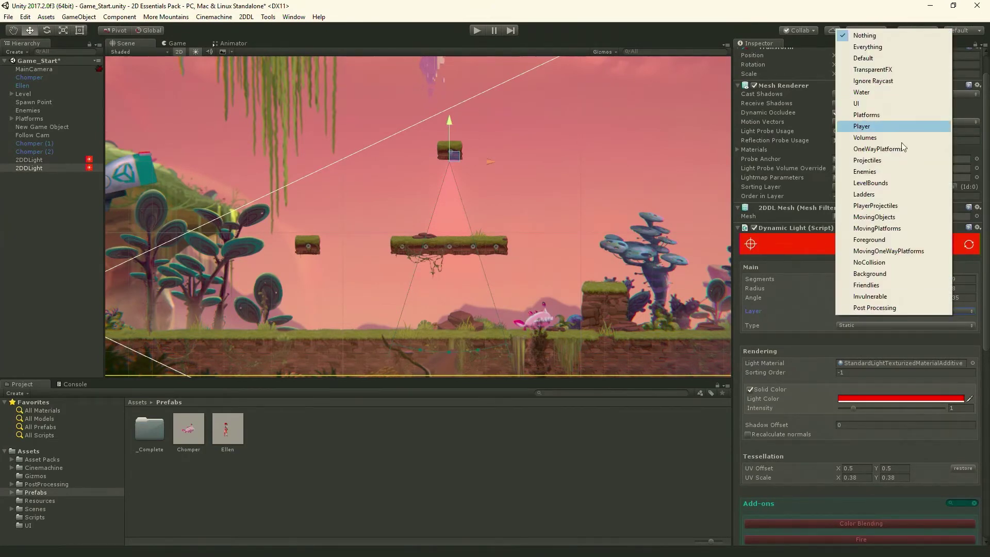
click(879, 149)
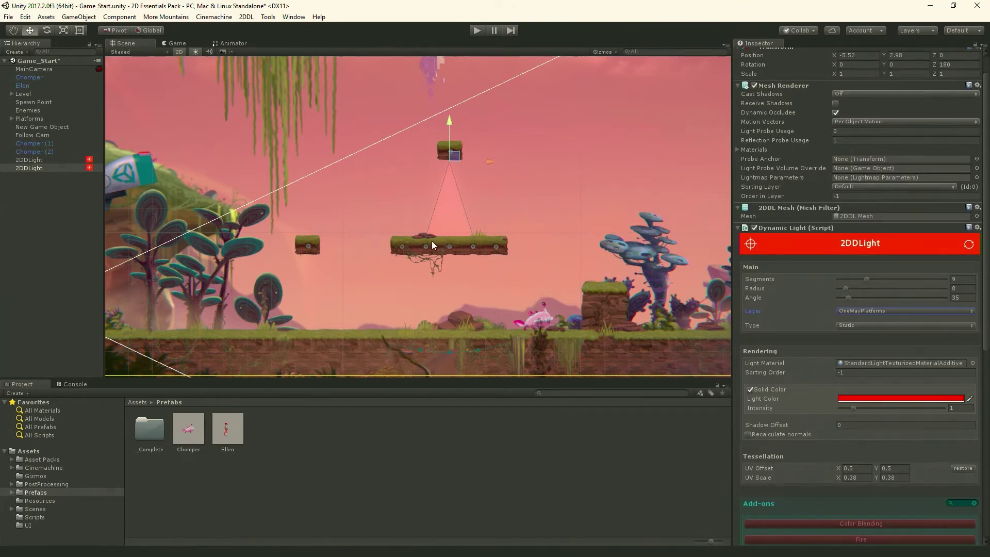
Step: Change the Light Color from red to white in the colour picker
scroll(799, 308, down, 3)
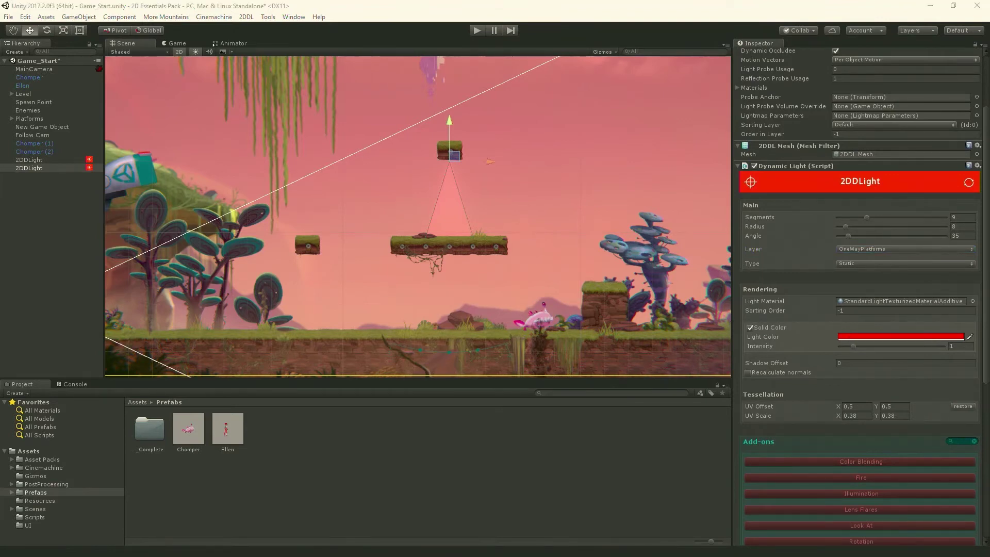
drag(531, 400, 506, 364)
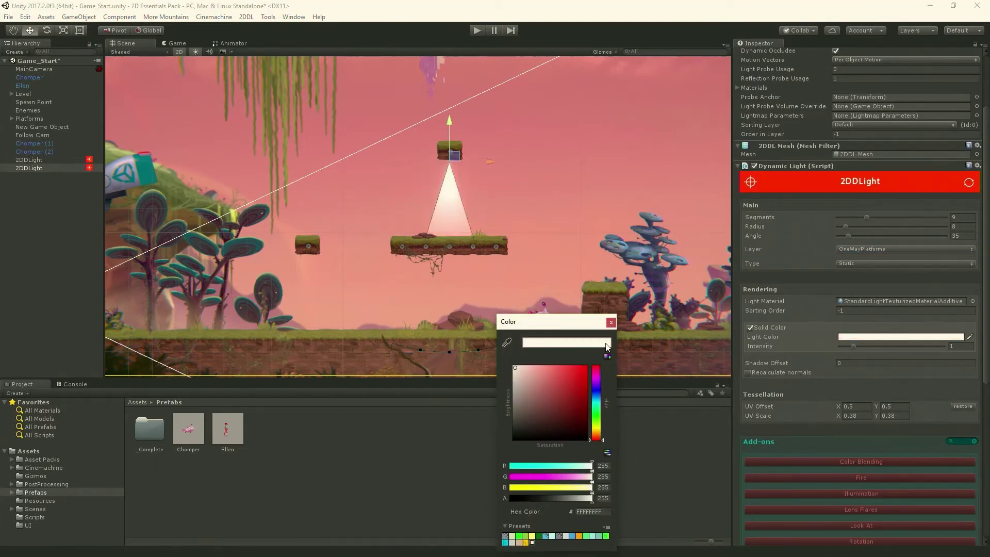
click(610, 323)
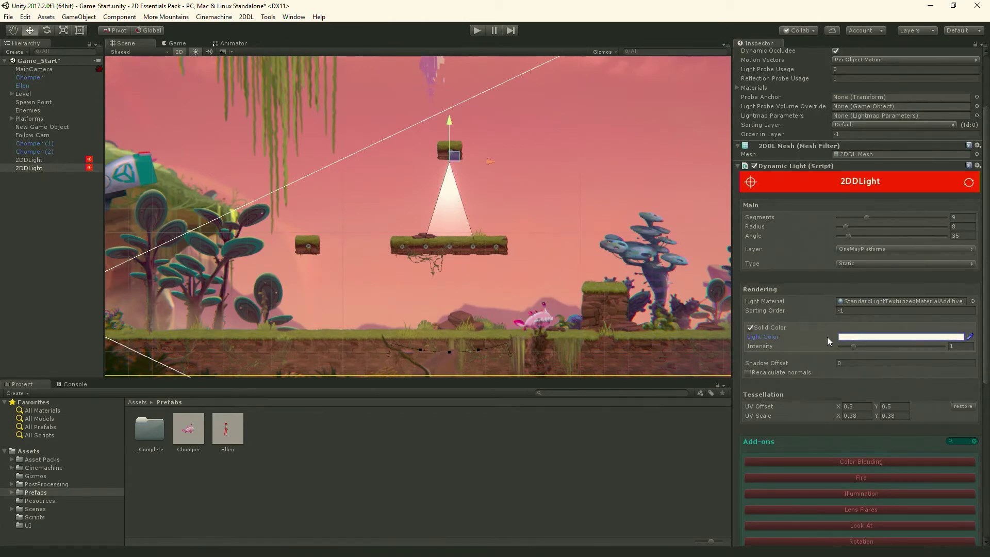
scroll(793, 359, down, 2)
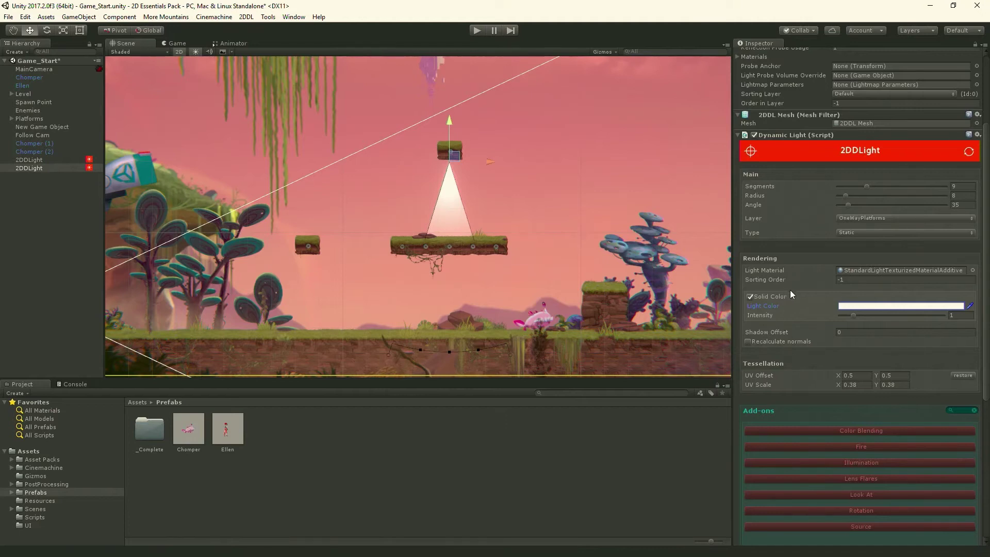
Step: Save the Game_Start scene with Ctrl+S
scroll(801, 306, down, 5)
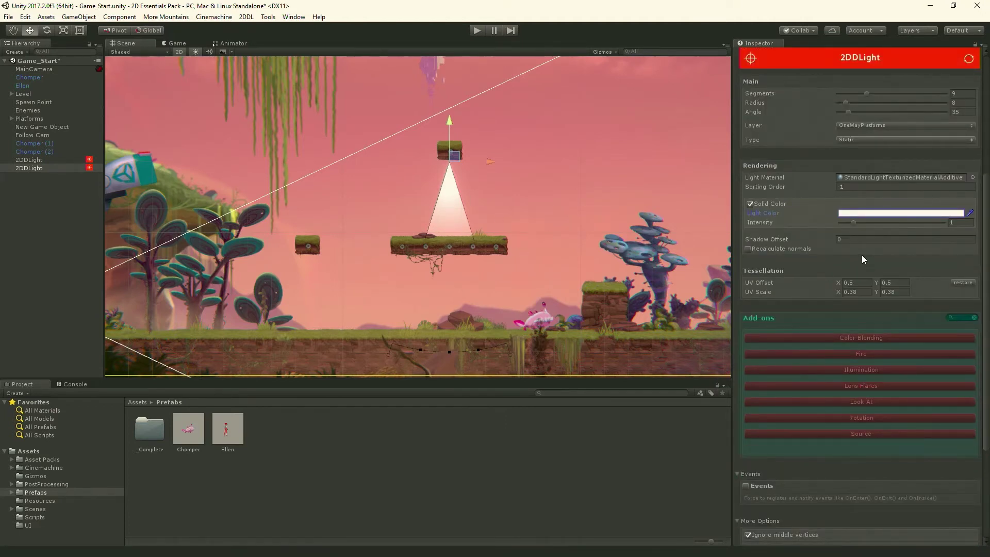
key(ctrl+s)
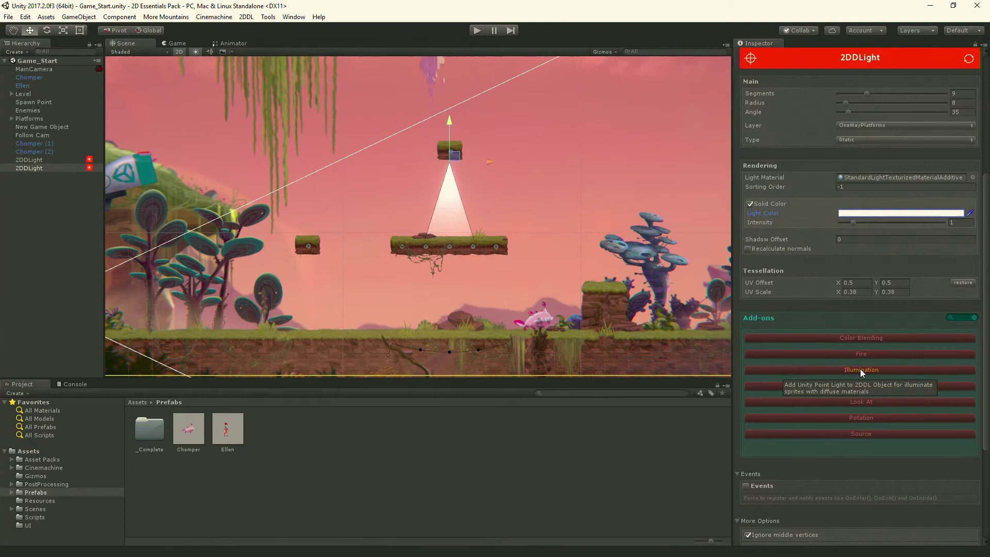
Step: Add the Color Blending effect to the light and set Color From to red
click(867, 337)
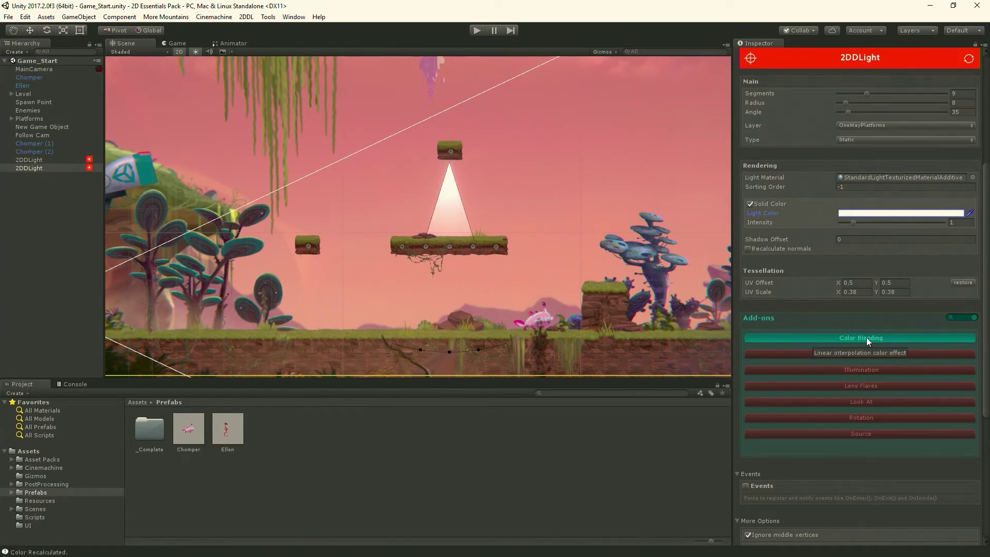
scroll(810, 384, down, 6)
scroll(790, 436, down, 2)
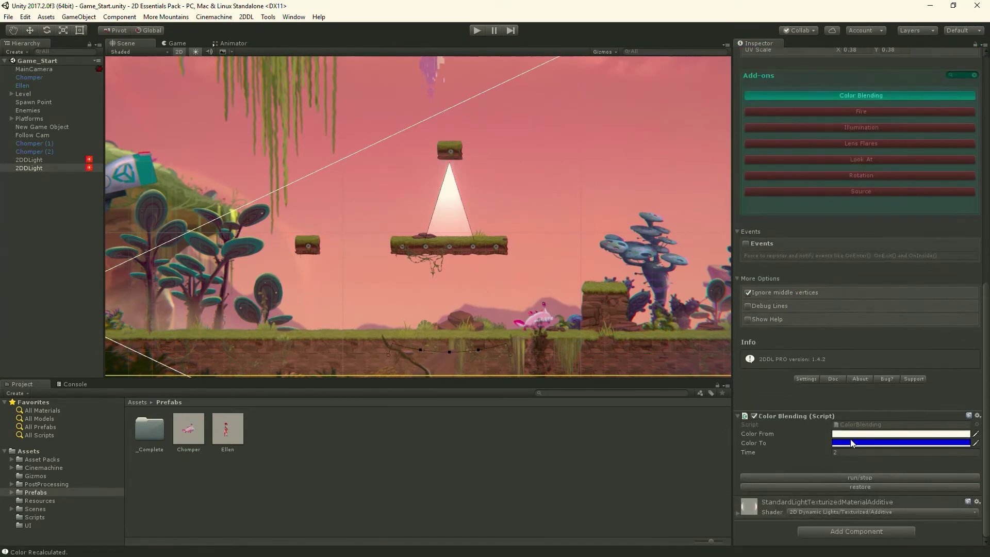
click(851, 434)
drag(574, 373, 586, 368)
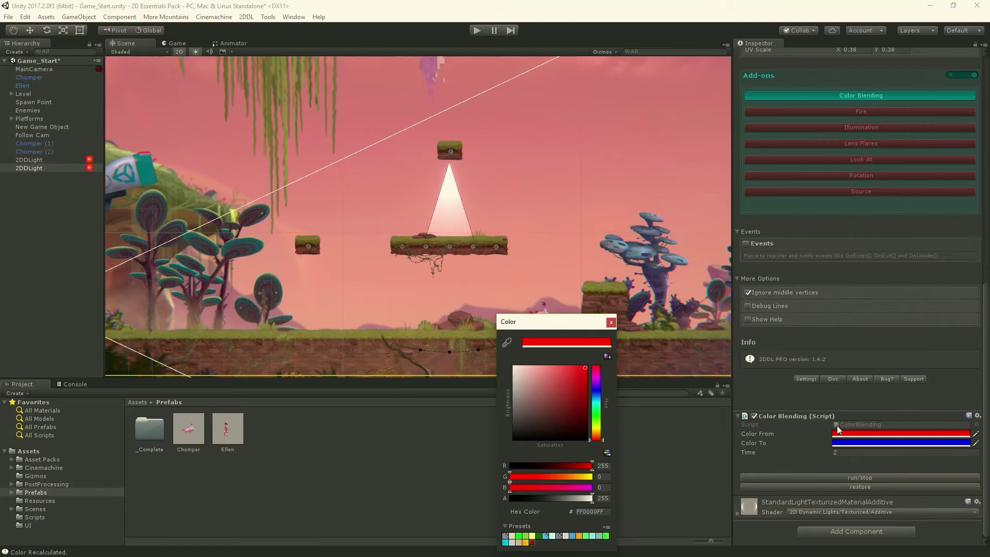
click(611, 322)
Step: Set the blend Time to 1 and enter Play mode
click(839, 453)
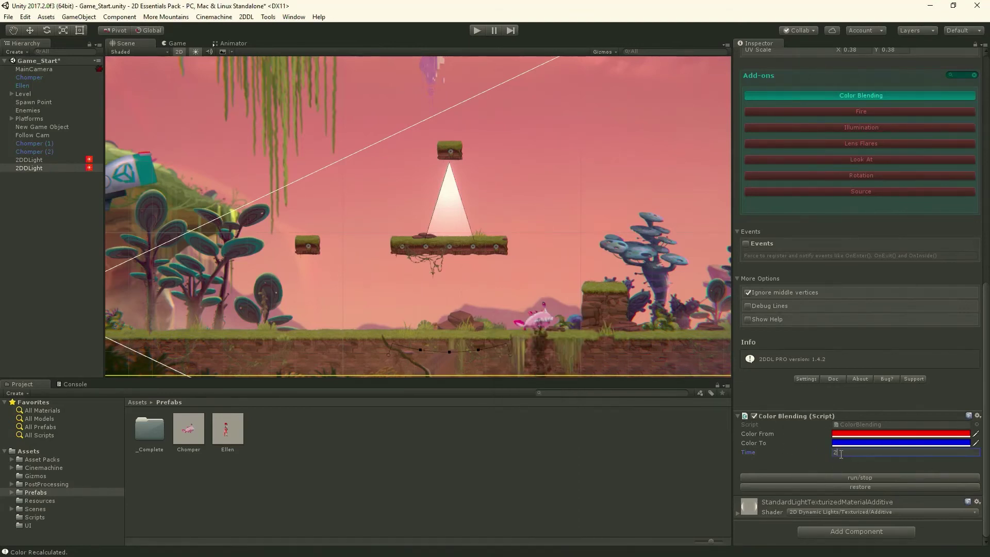
text(1)
click(474, 30)
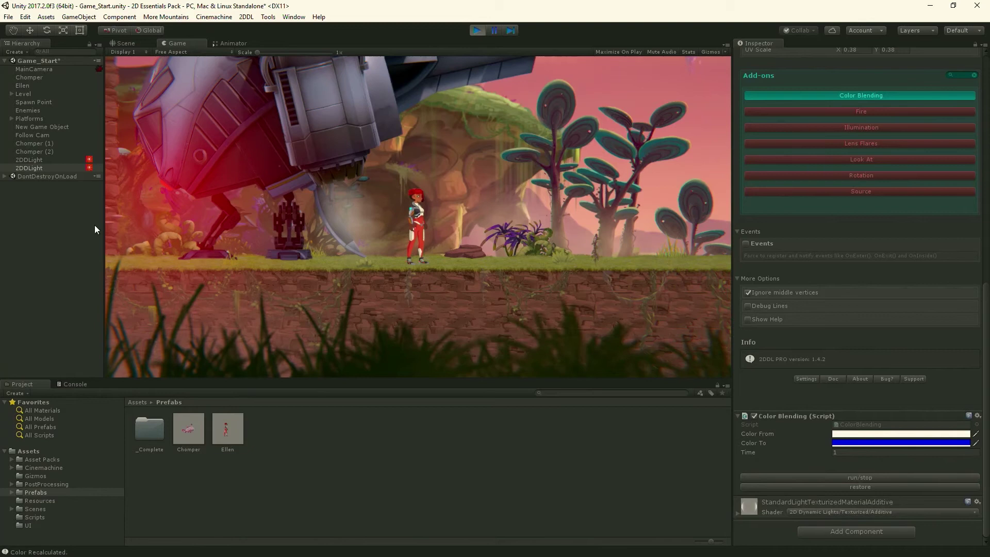
Step: In the Scene view, run the blend to blue, restore white, and exit Play mode
click(125, 43)
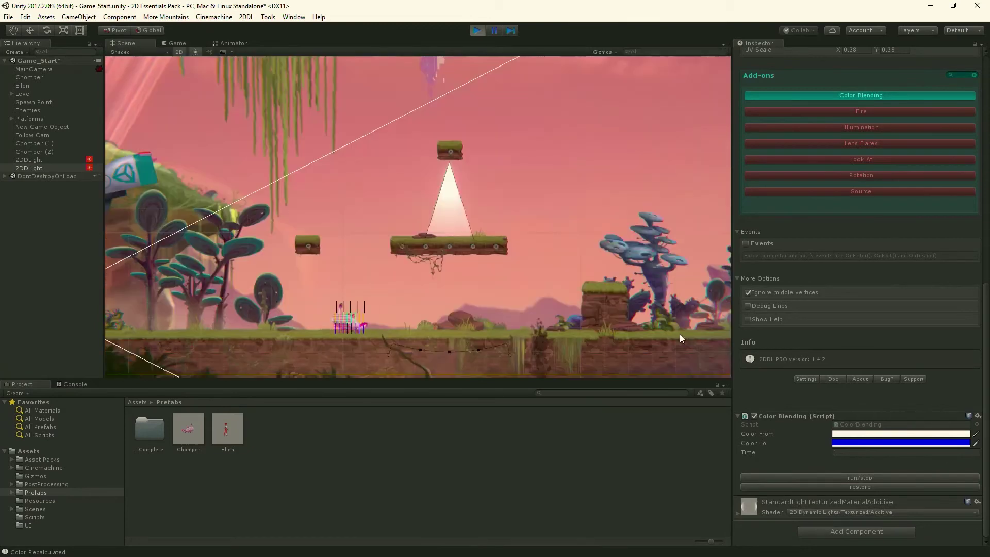
click(864, 478)
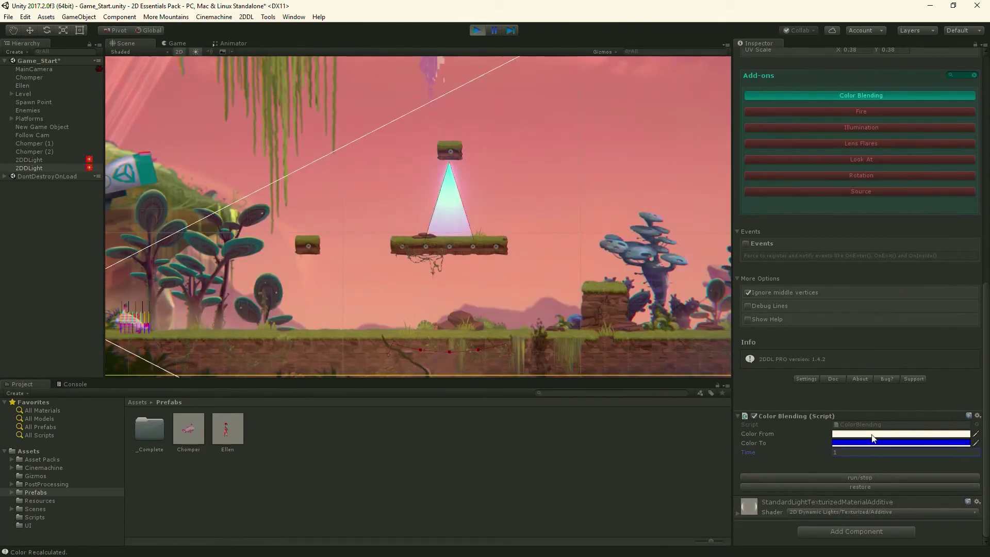
click(860, 477)
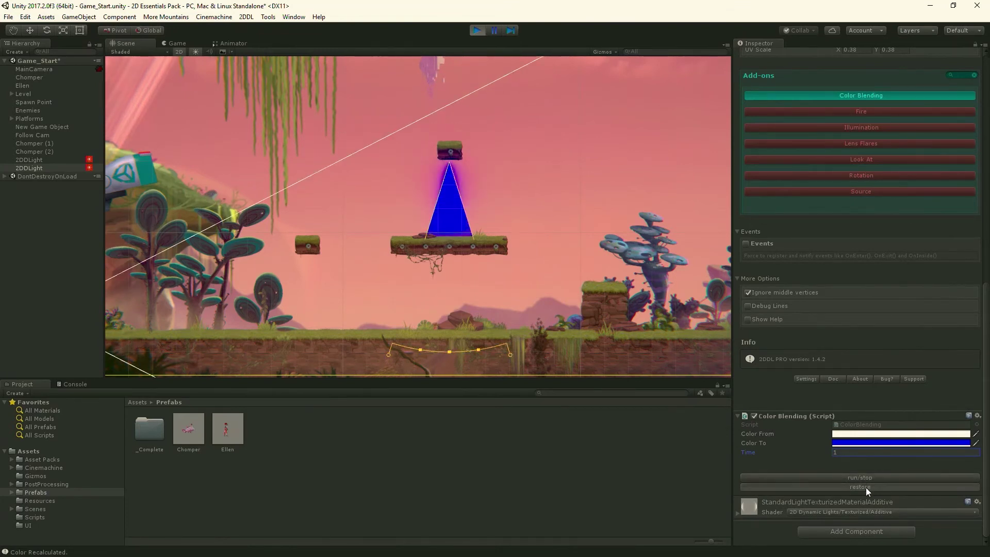
click(865, 486)
click(478, 30)
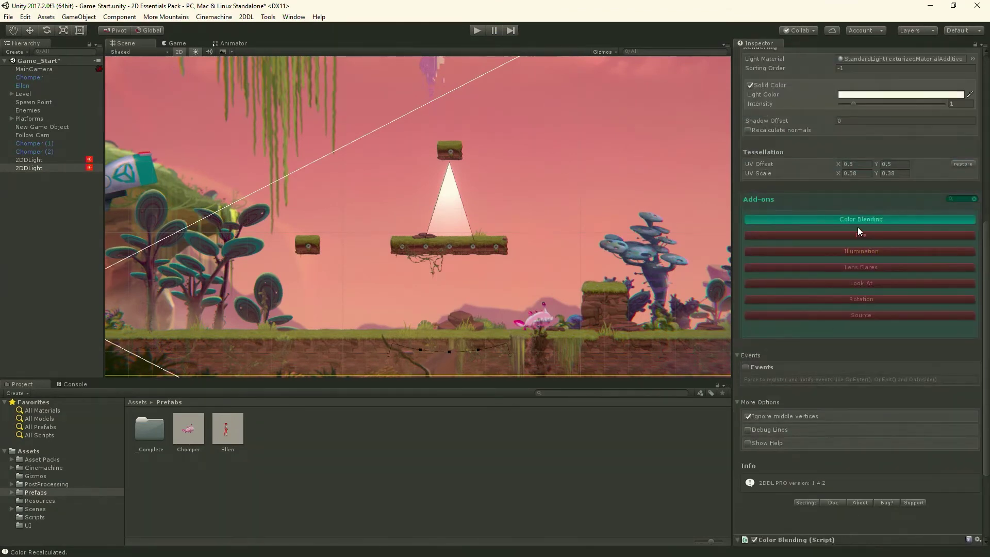
Step: Replace the light's Color Blending effect with a Look At targeting Chomper, then enter Play mode
click(854, 220)
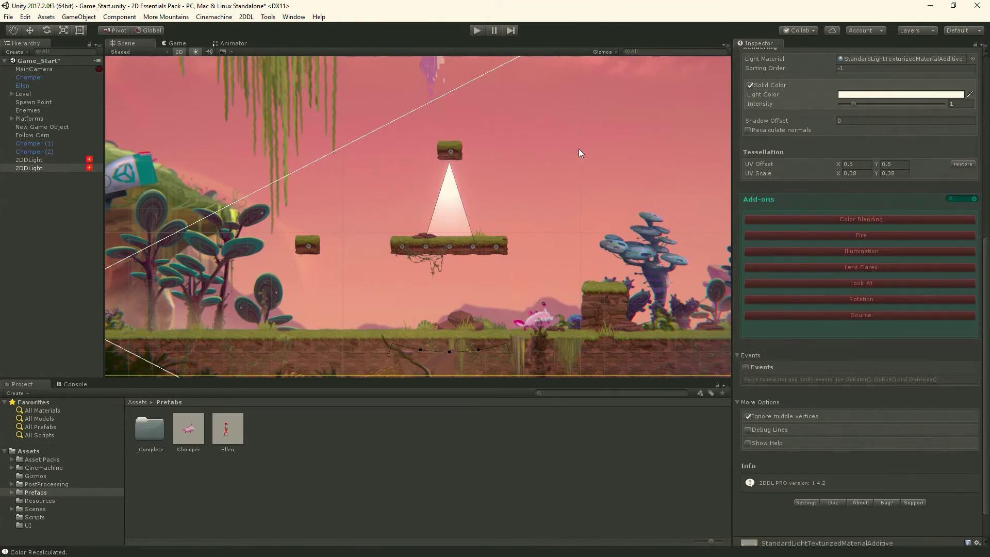
click(859, 285)
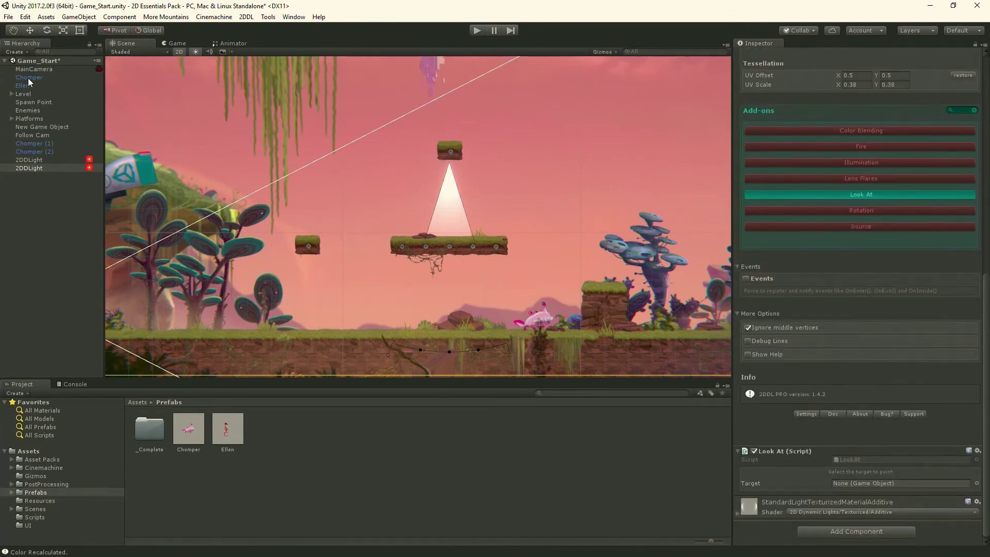
drag(29, 78, 851, 482)
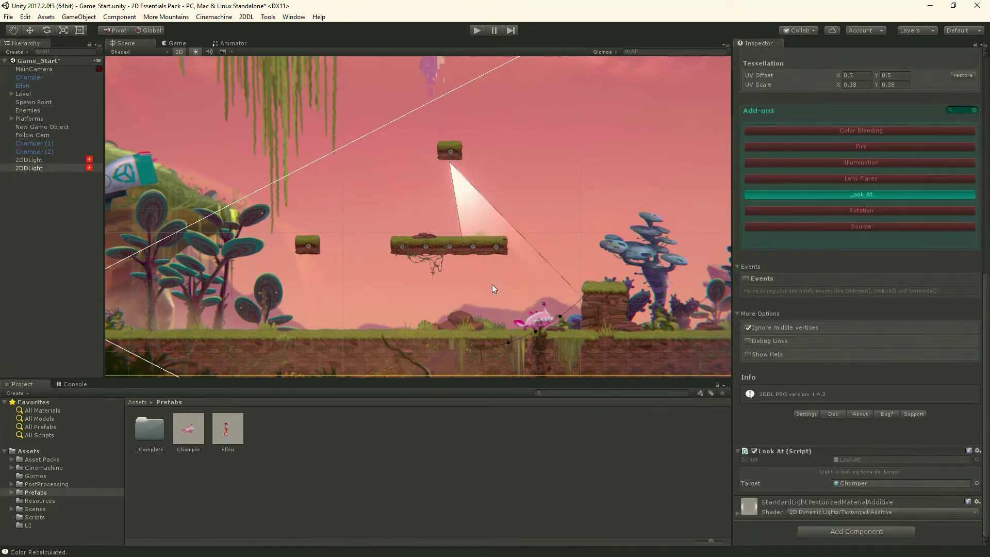
click(479, 30)
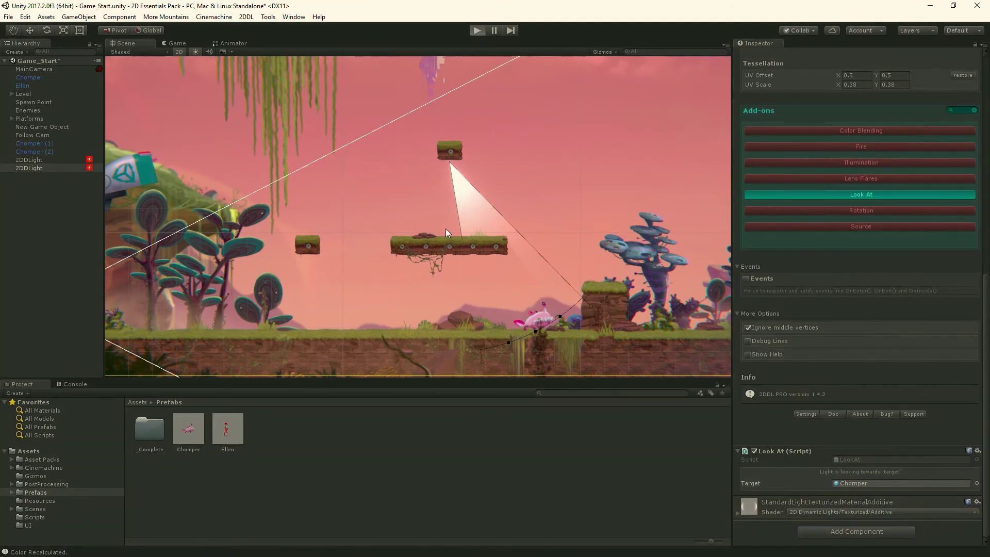
Step: Run and jump Ellen across the platforms as the spotlight tracks the Chomper, then stop play
key(d)
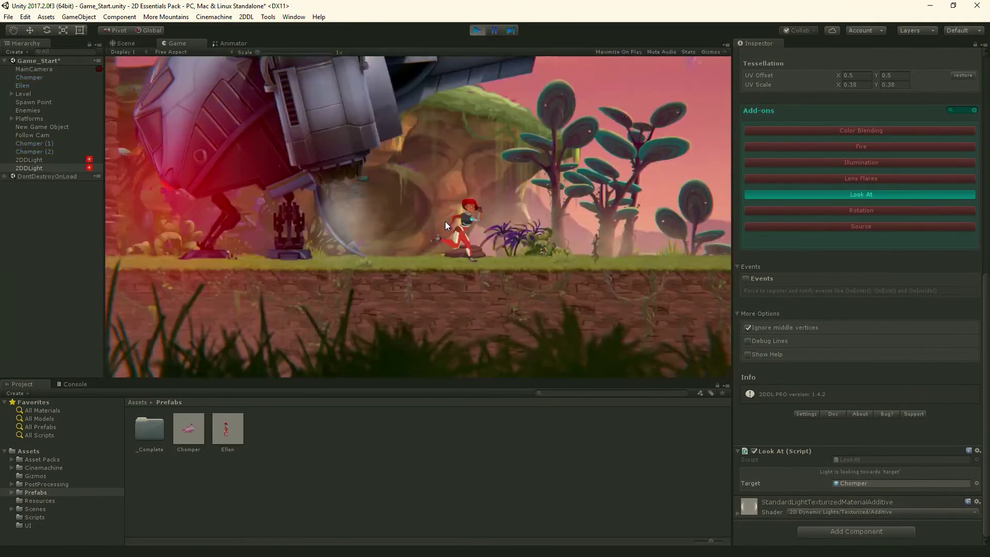
key(space)
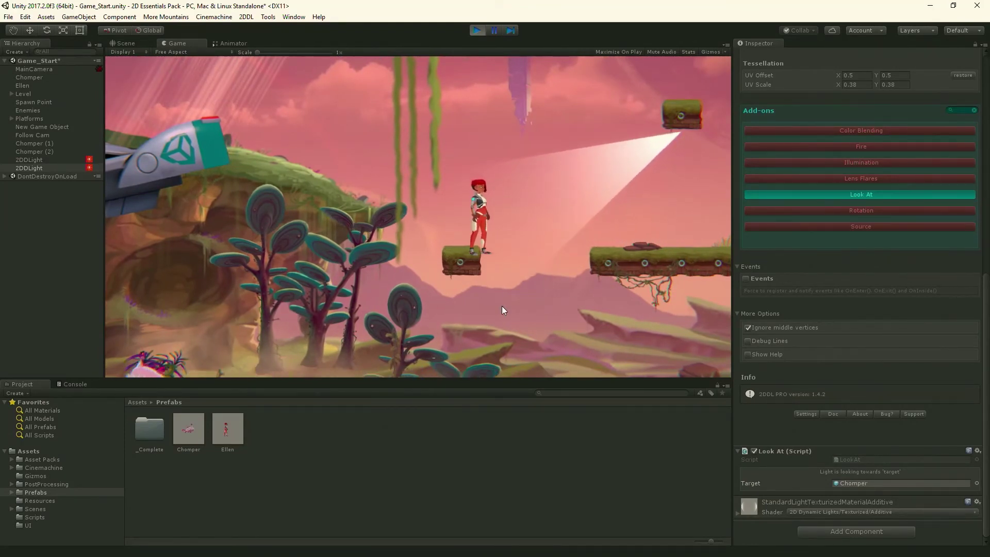
key(d)
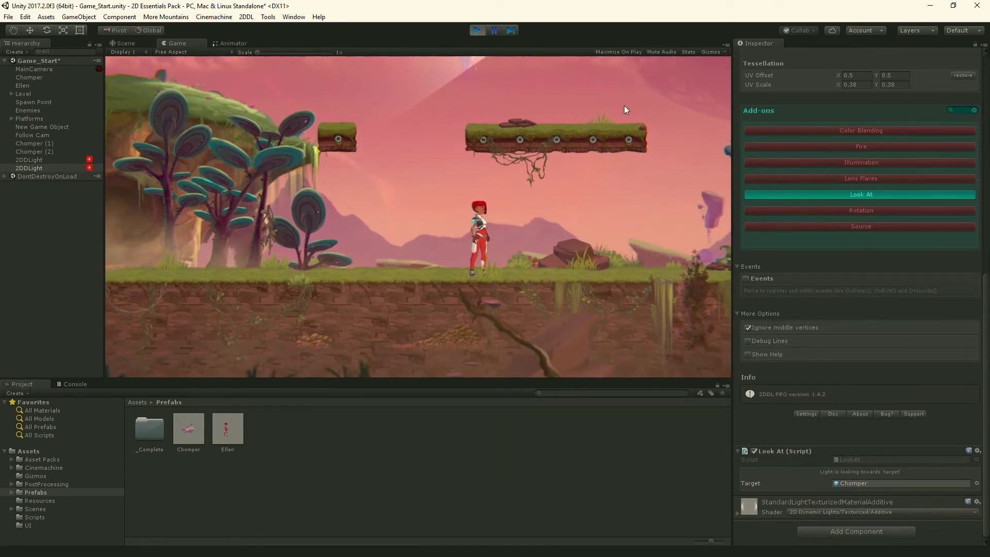
key(a)
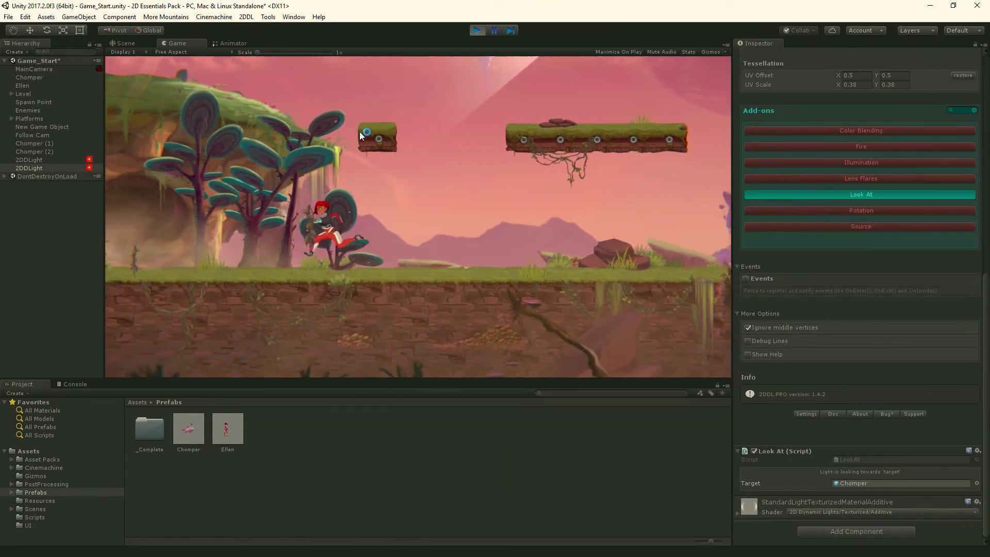
key(d)
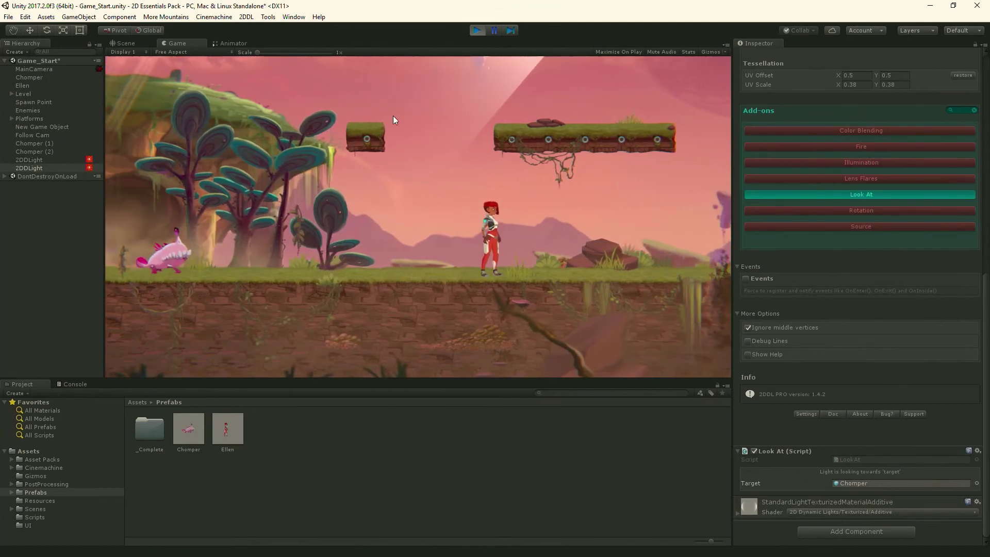
key(d)
key(space)
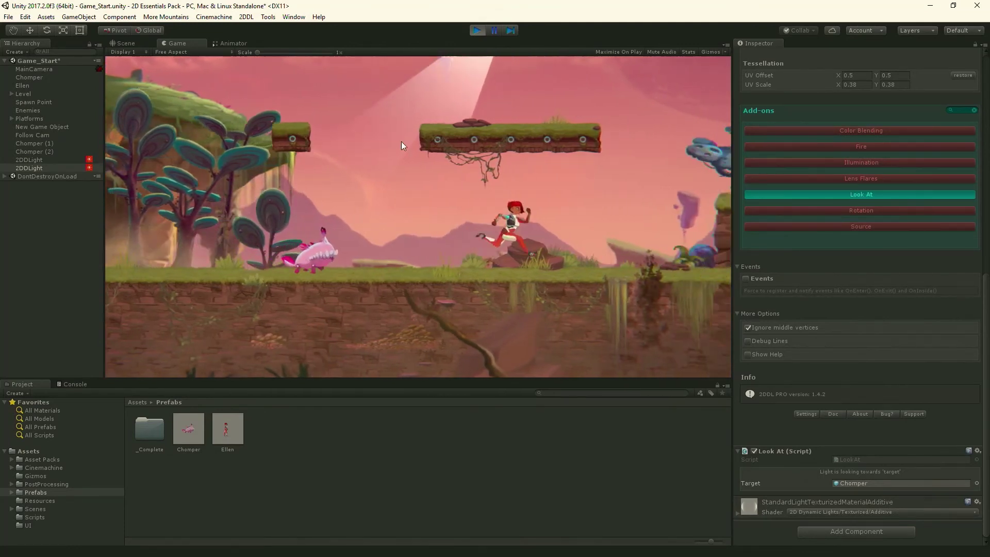
key(space)
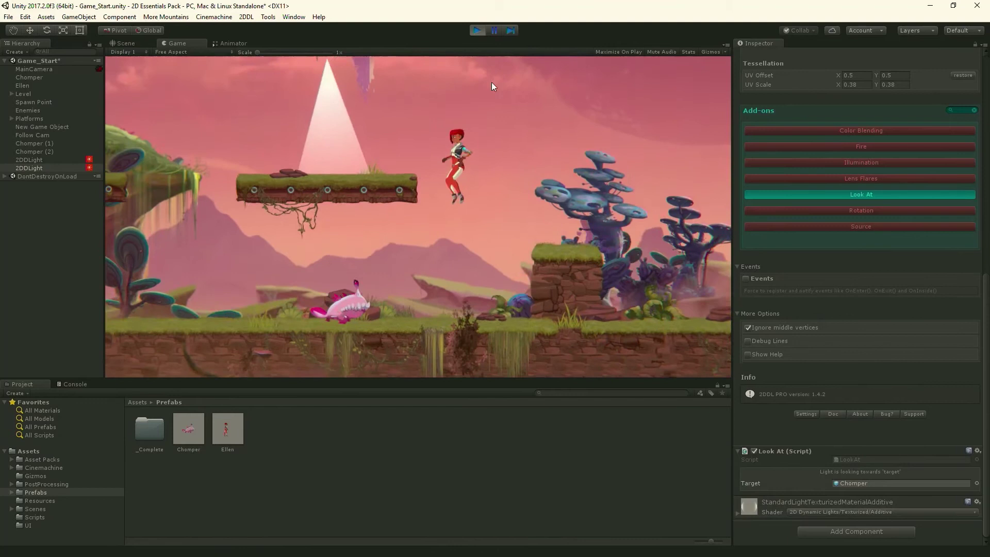
click(477, 29)
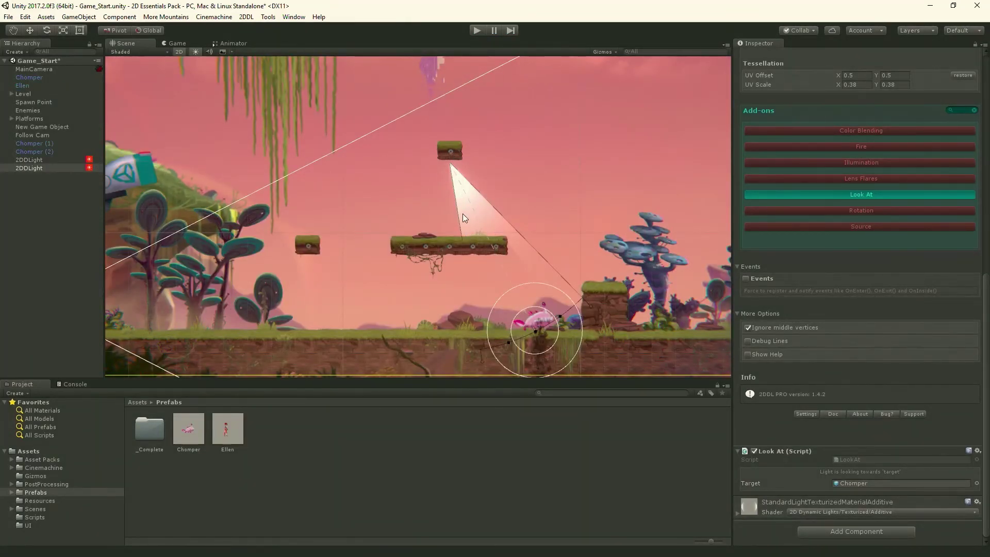
Step: Raise the second 2DDLight's Sorting Order to 5, disable its Look At add-on, and save Game_Start
scroll(850, 283, up, 5)
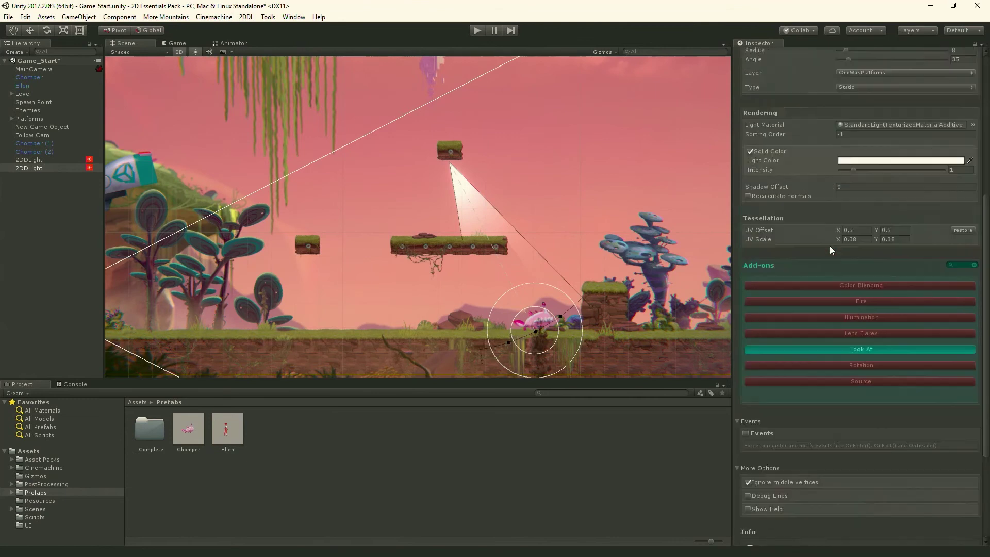
drag(811, 132, 817, 132)
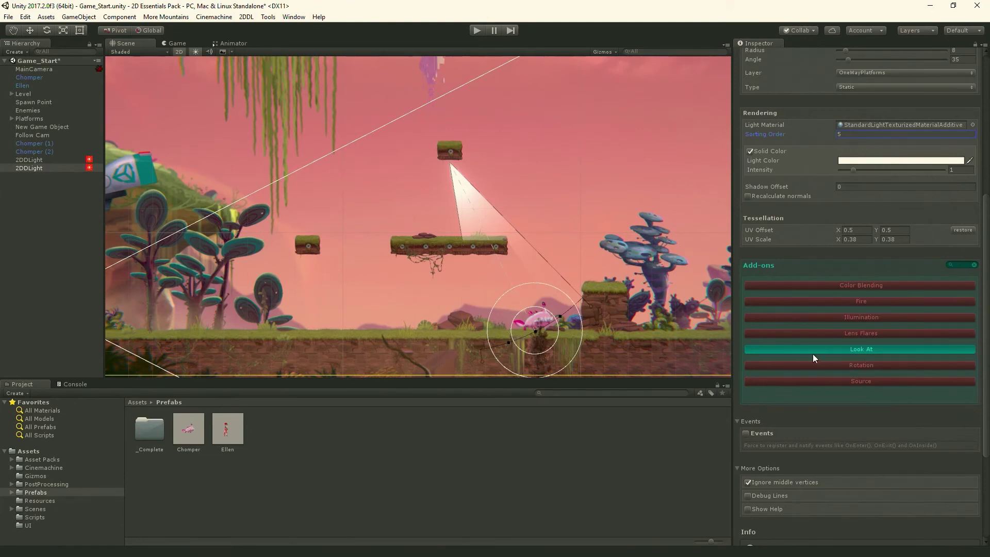
click(787, 351)
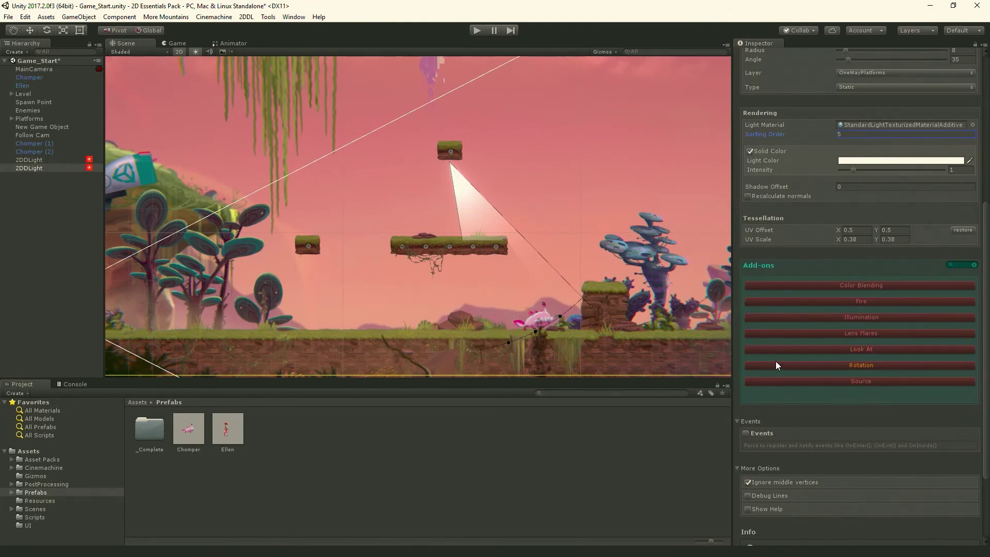
key(ctrl+s)
Step: Open the LightFinder scene from the Scenes/_Complete folder
click(32, 508)
double_click(149, 436)
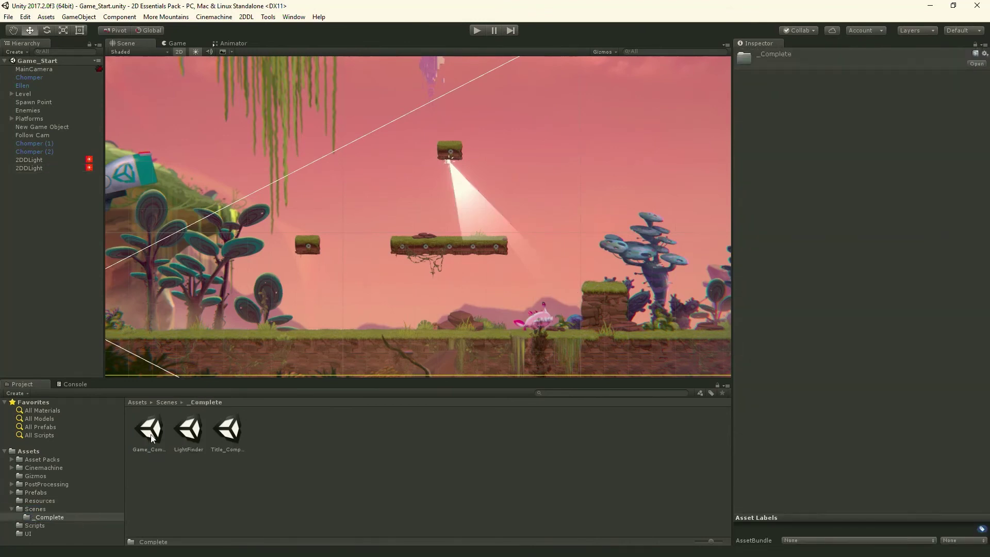
click(189, 435)
double_click(189, 434)
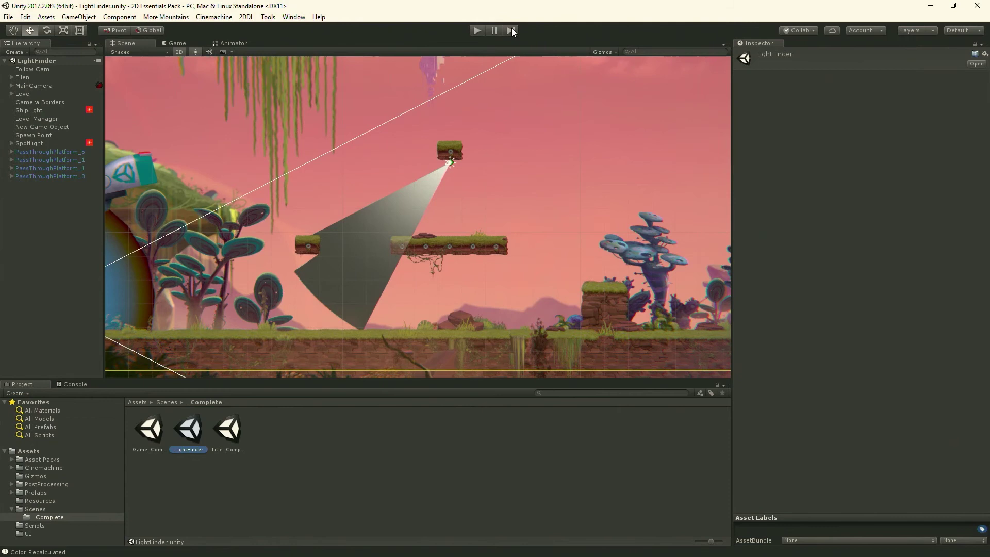
Step: Inspect the Reveal Light under SpotLight, then run the scene with Ctrl+P
click(11, 85)
click(11, 84)
click(11, 143)
click(43, 151)
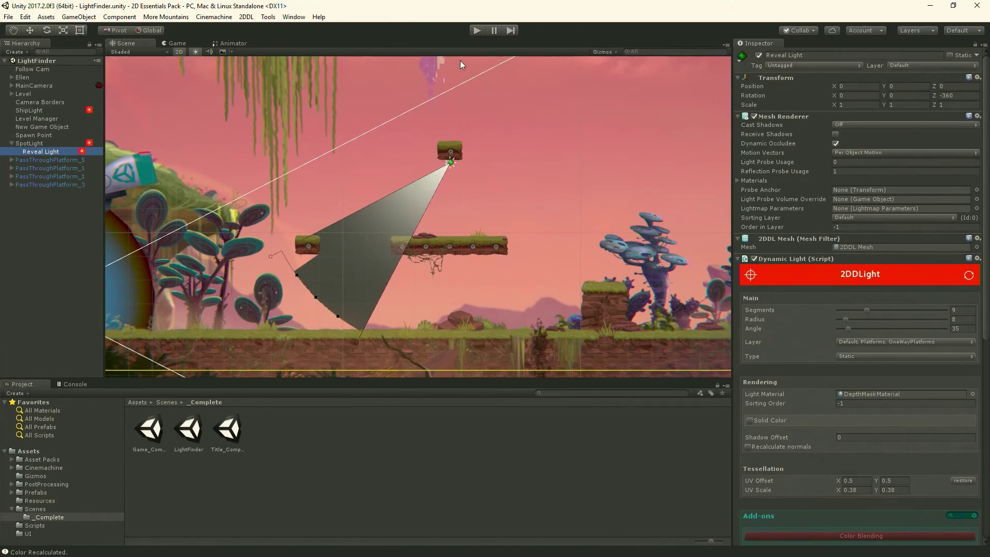
key(ctrl+p)
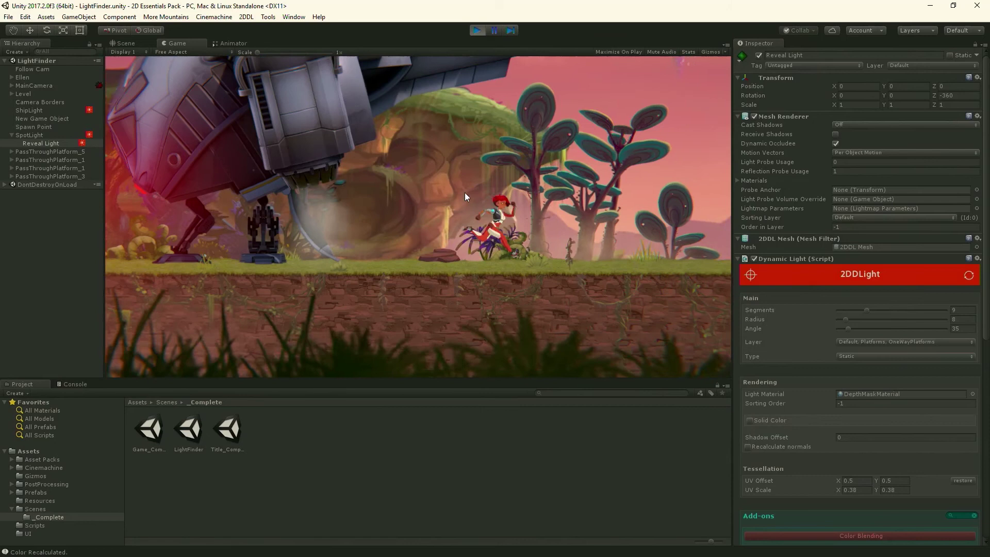
Step: Run and jump Ellen through the spotlight, up the stone platforms and over the pillar
key(space)
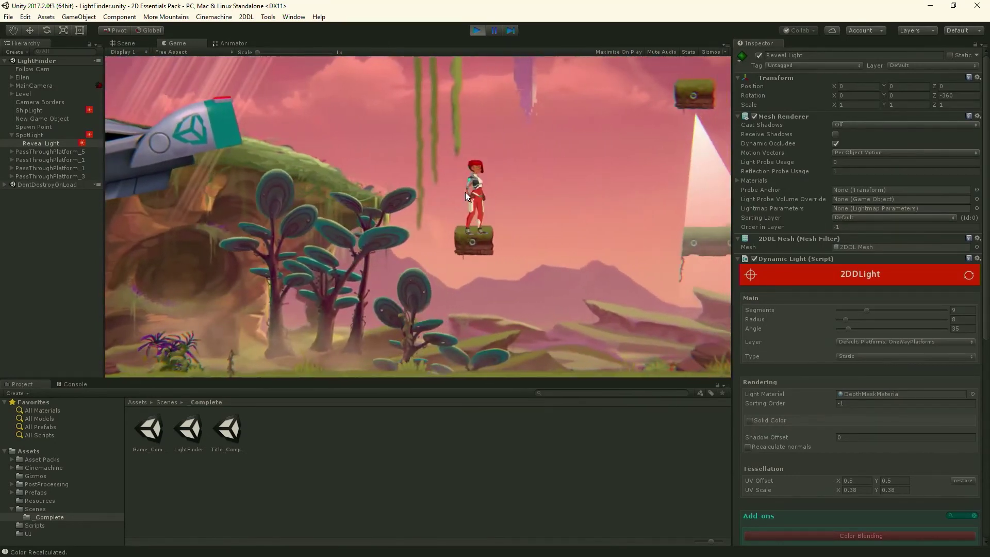
key(d)
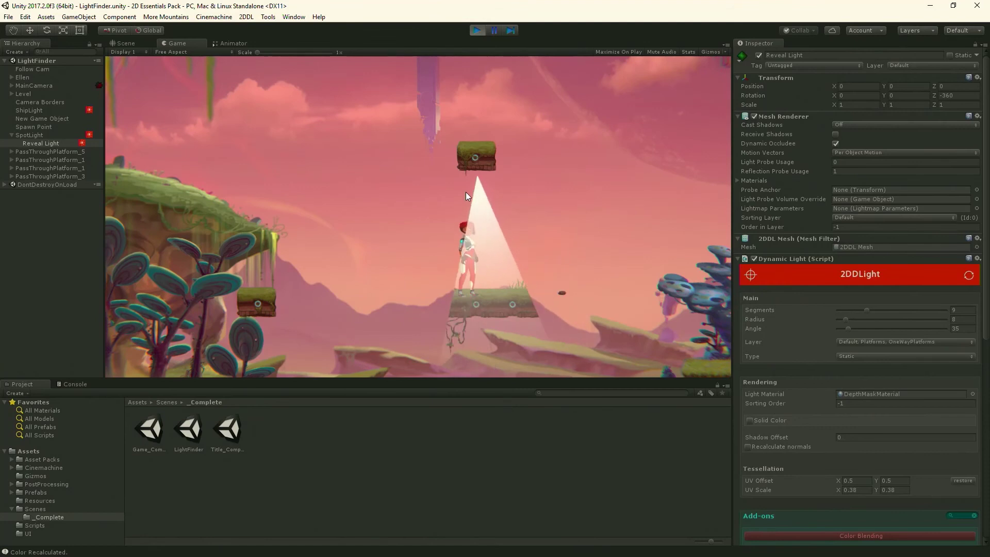
key(d)
key(space)
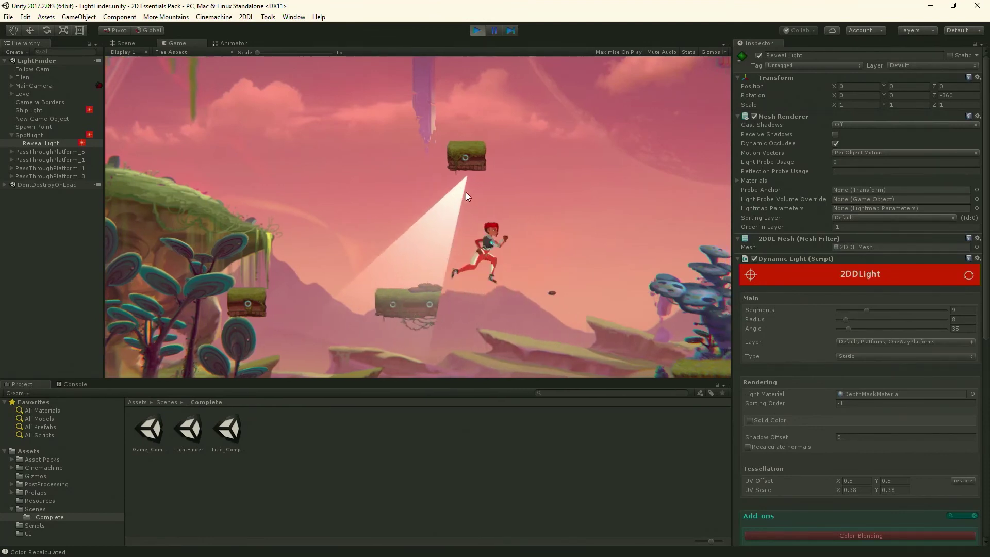
key(d)
key(space)
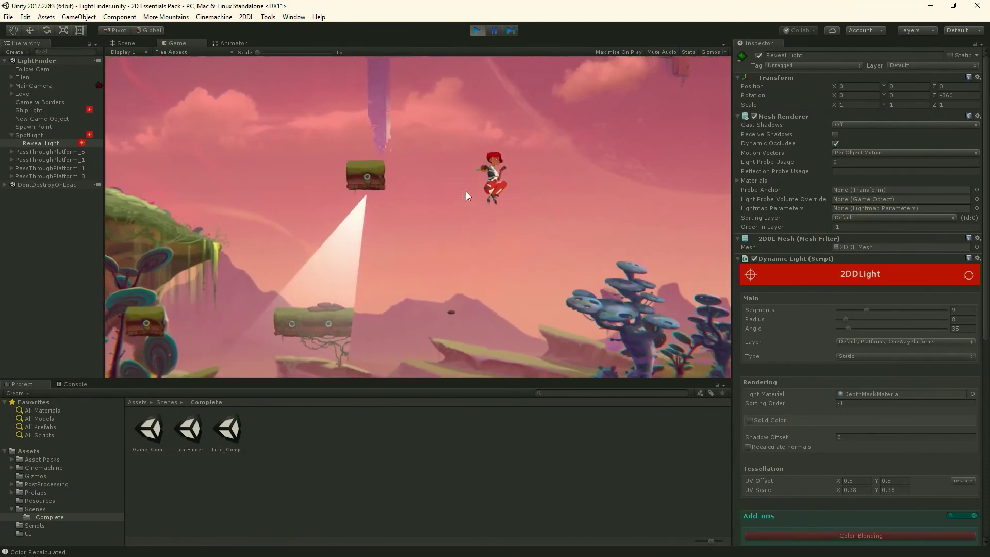
key(d)
key(space)
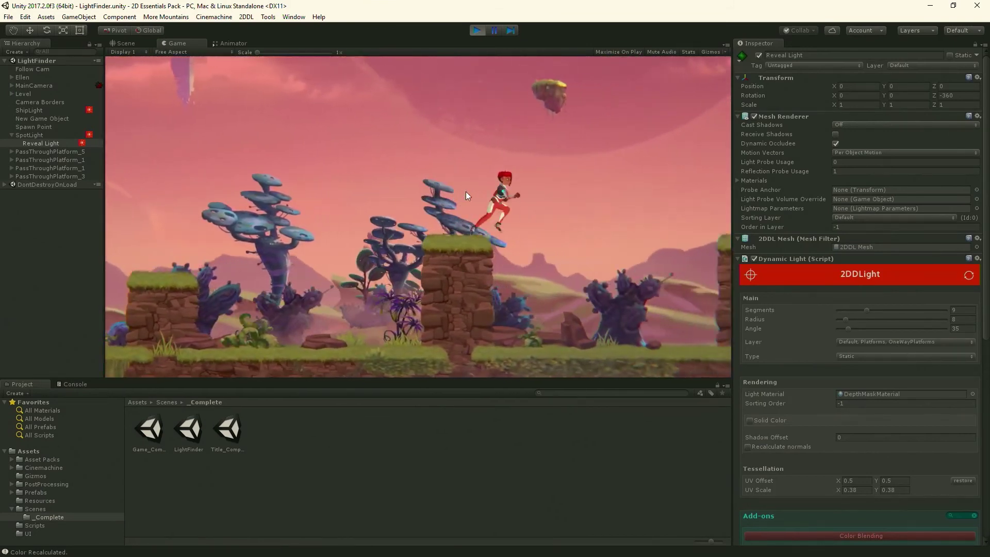
key(d)
key(space)
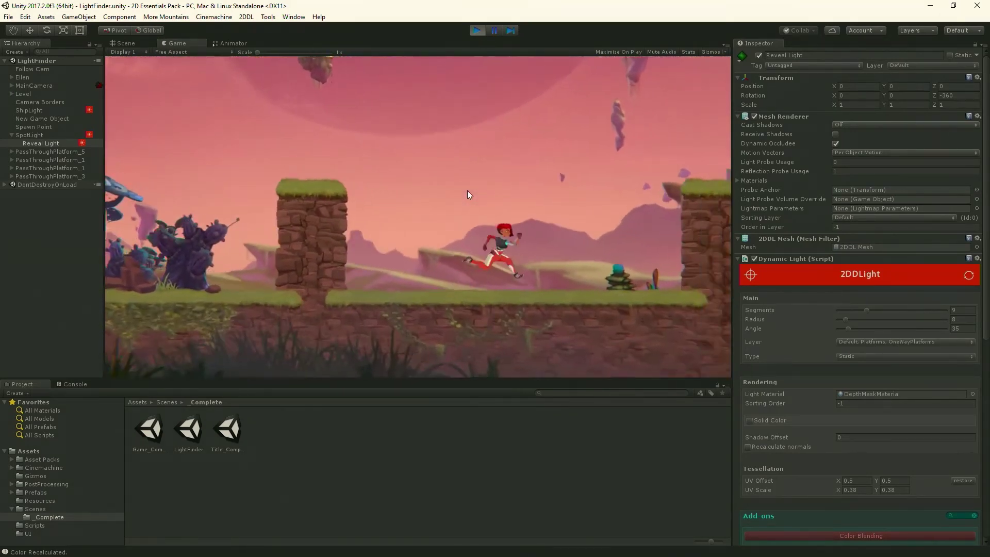
key(d)
key(space)
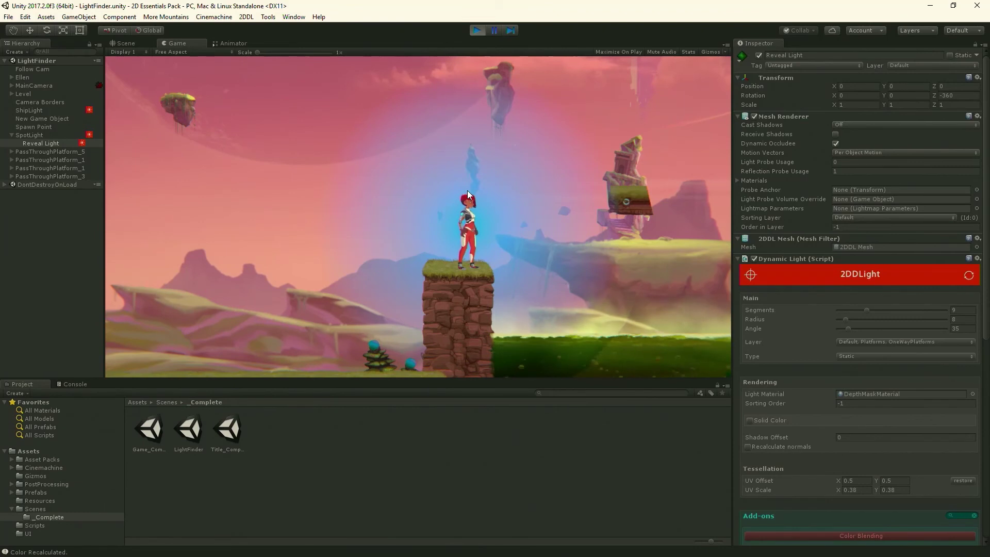
key(space)
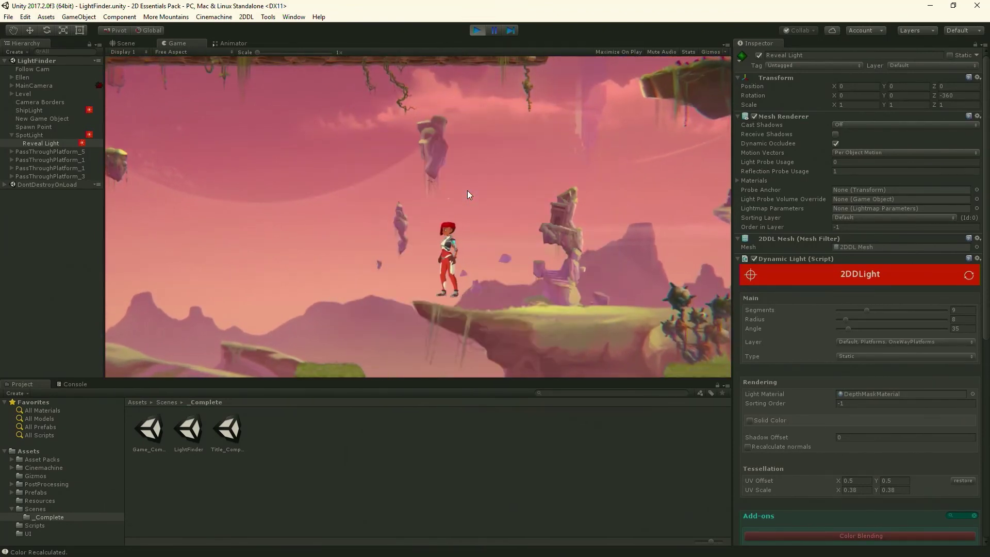
Step: Walk Ellen back and forth through the blue reveal glow, then stop the game
key(a)
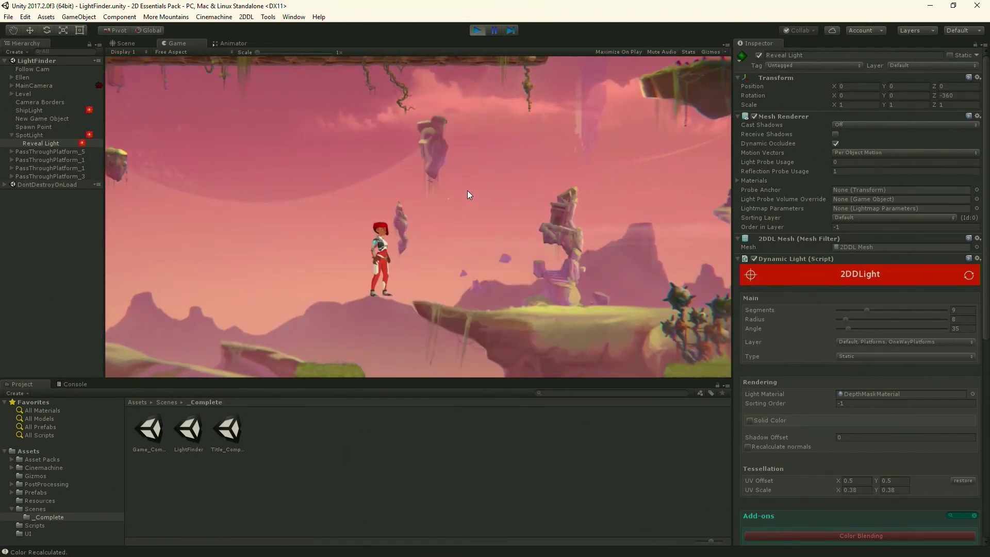
key(d)
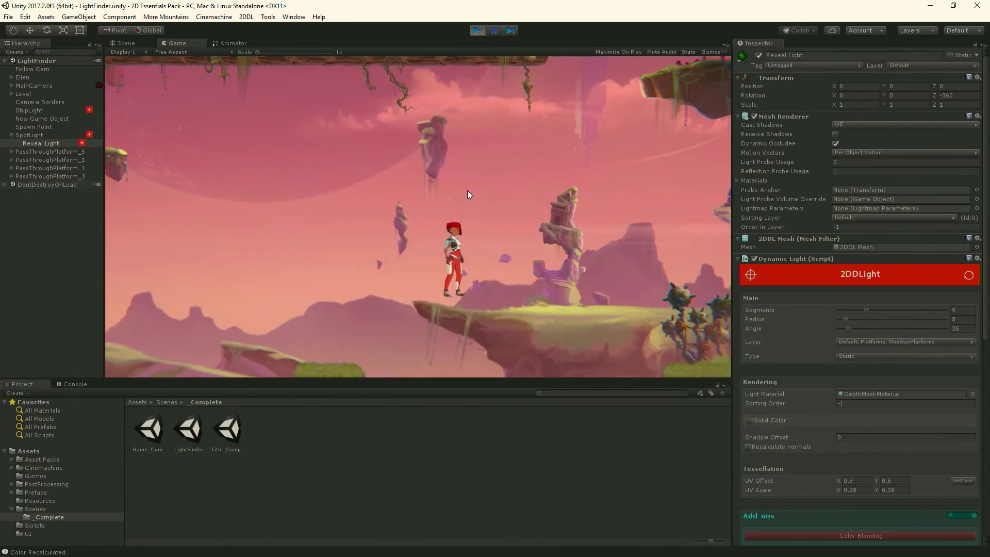
key(d)
key(space)
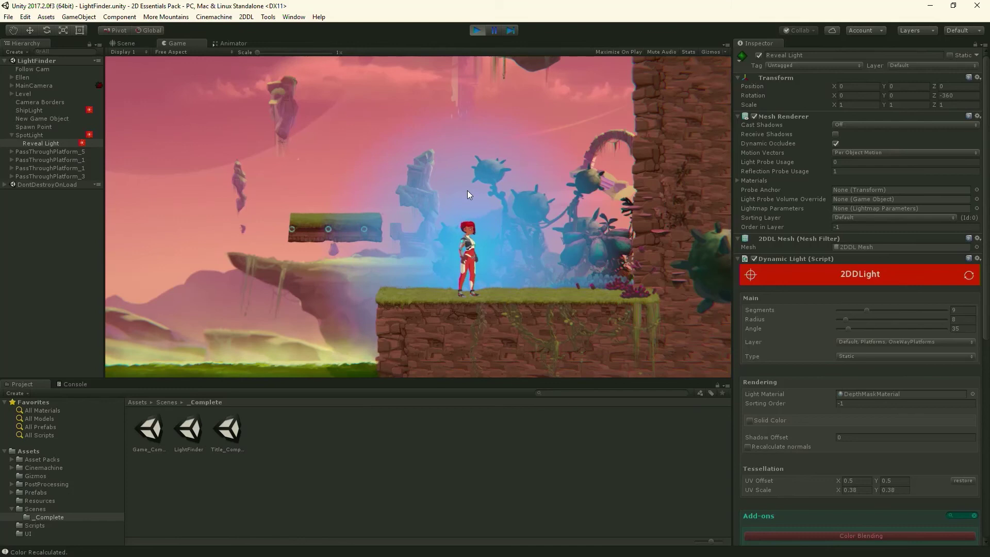
click(479, 31)
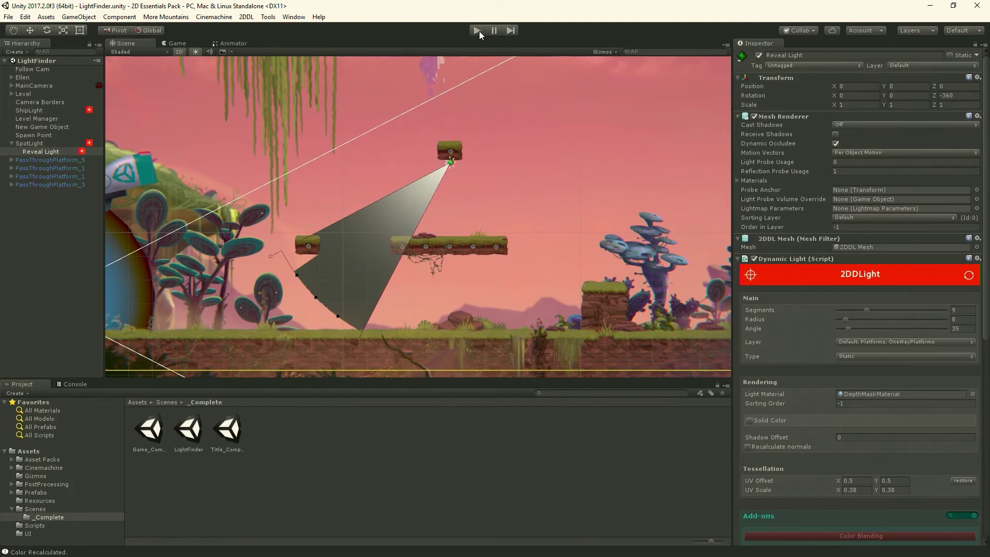
Step: Reopen the Game_Start scene from the Scenes folder
click(49, 509)
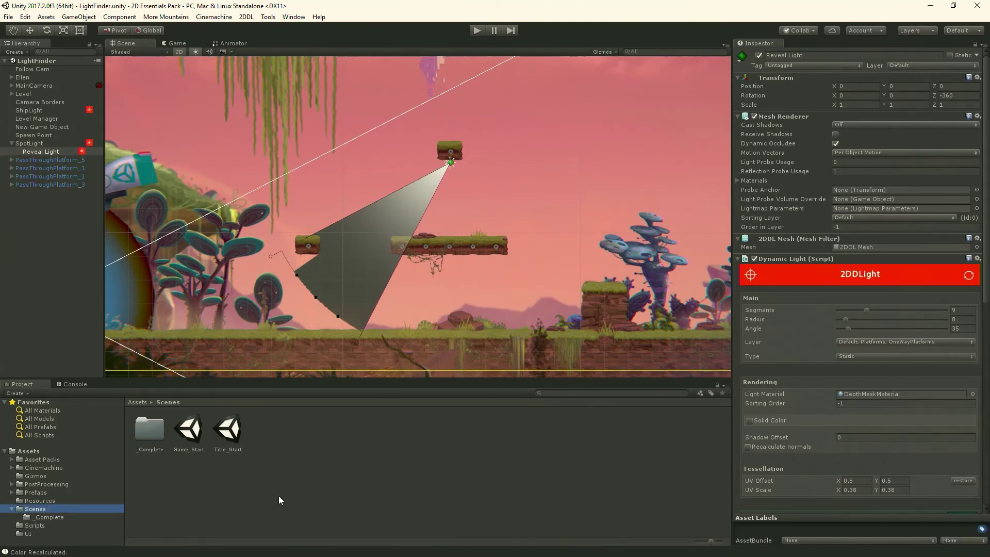
click(189, 432)
double_click(190, 432)
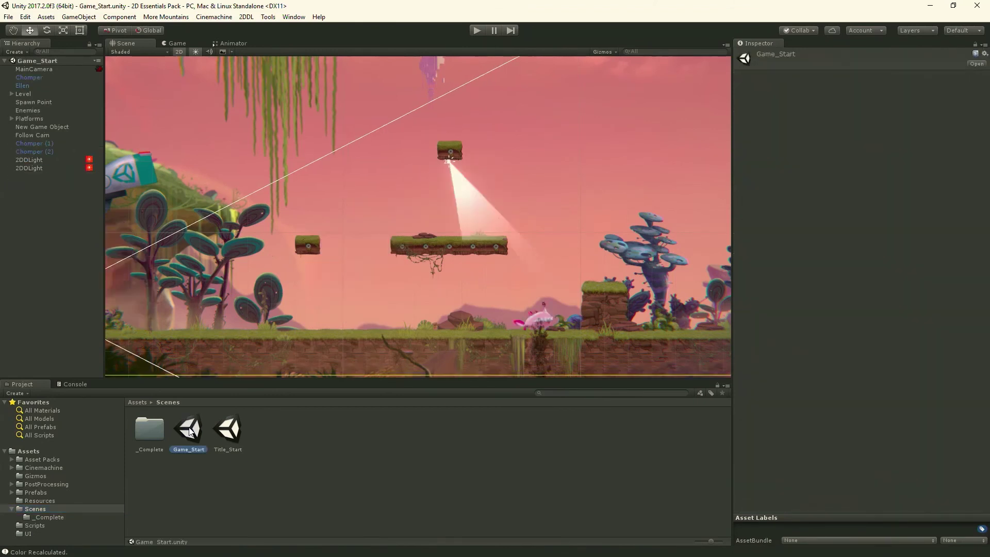
Step: Pan the Scene view across the level from the ship toward the Chomper
key(q)
drag(454, 199, 466, 202)
key(w)
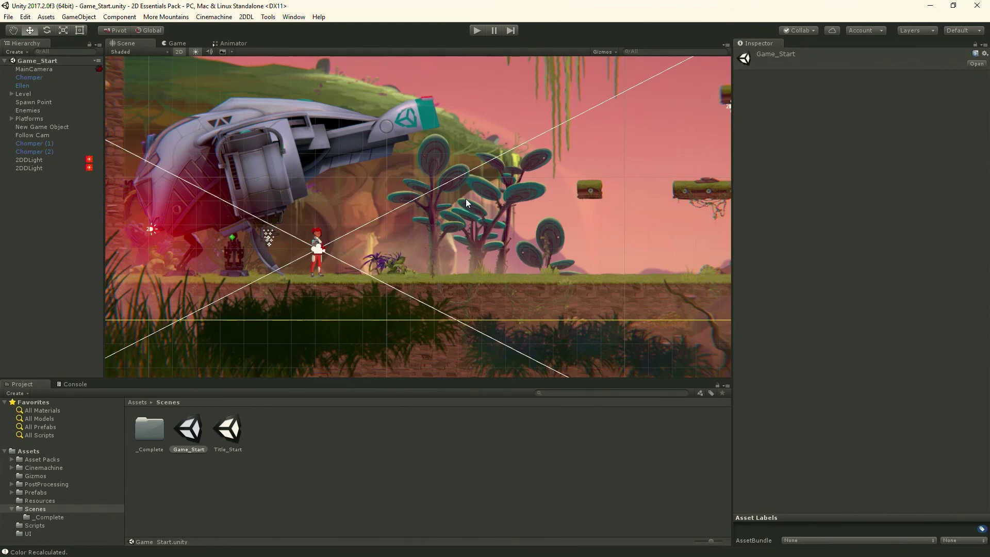
middle_drag(584, 149, 393, 175)
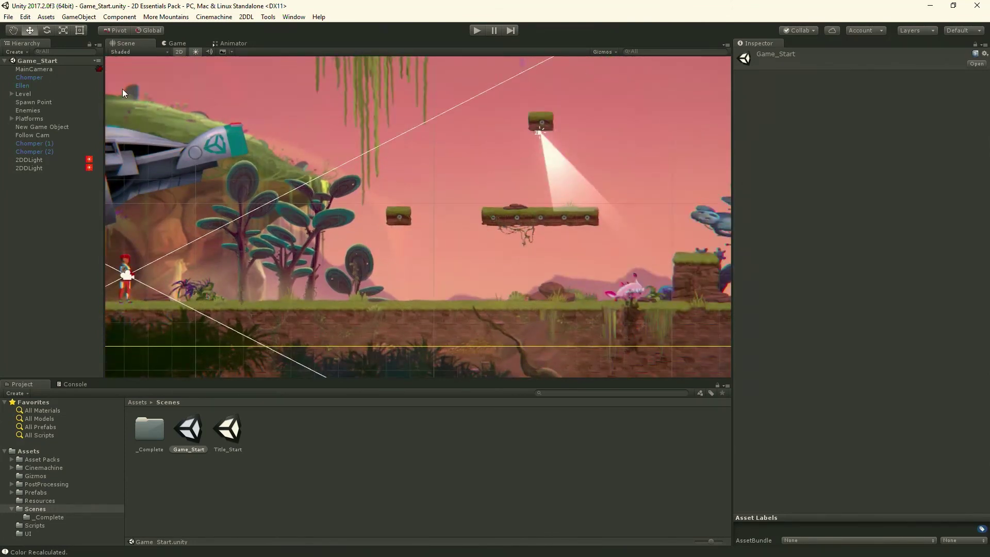
Step: Parent the top-platform 2DDLight to Chomper and move it down onto the Chomper
click(39, 166)
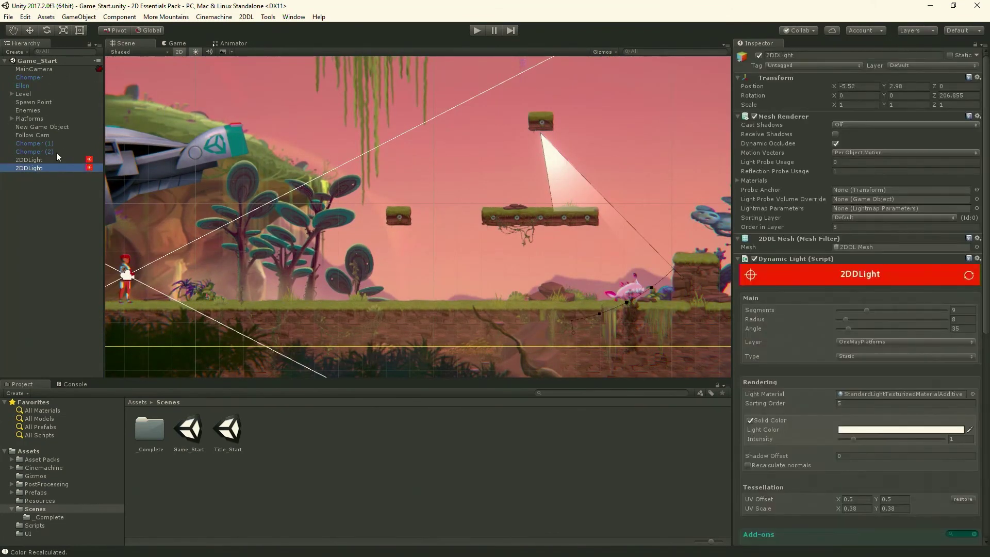
drag(35, 168, 41, 77)
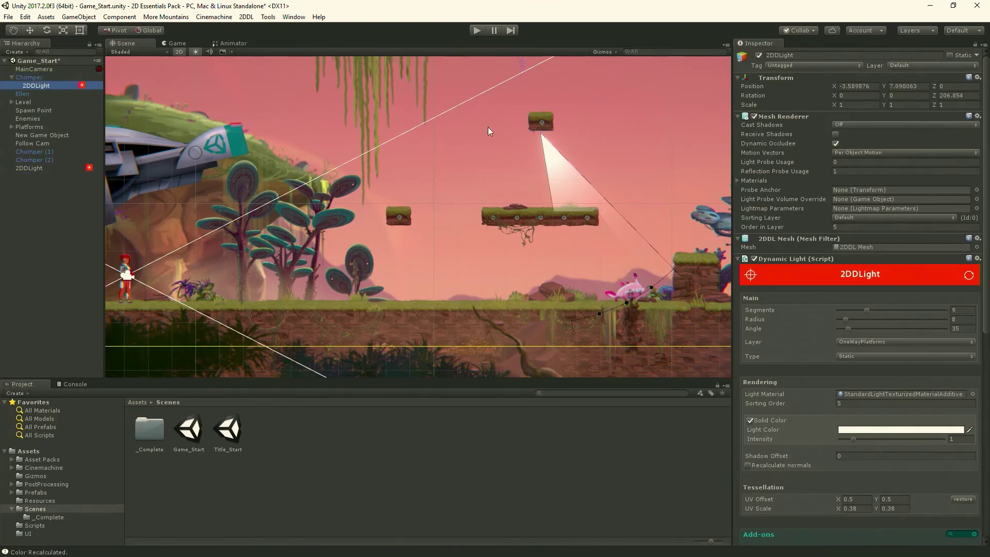
key(w)
drag(545, 127, 565, 218)
Step: Rotate the light to 286.913 on Z so it points right, nudge it up, then play
key(e)
key(w)
drag(641, 282, 642, 277)
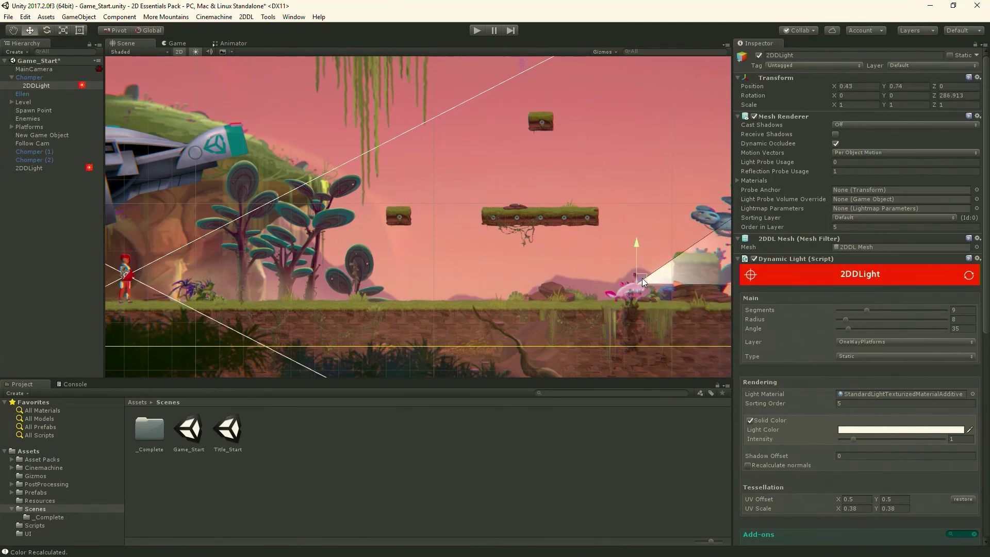
click(154, 29)
click(479, 31)
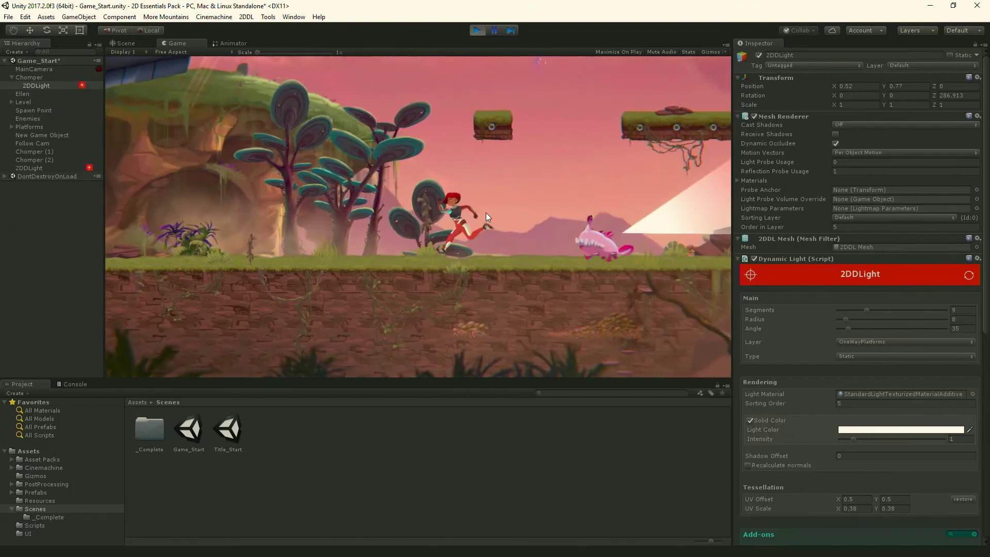
Step: Jump Ellen over the Chomper and run left by the ship, then stop play mode
key(space)
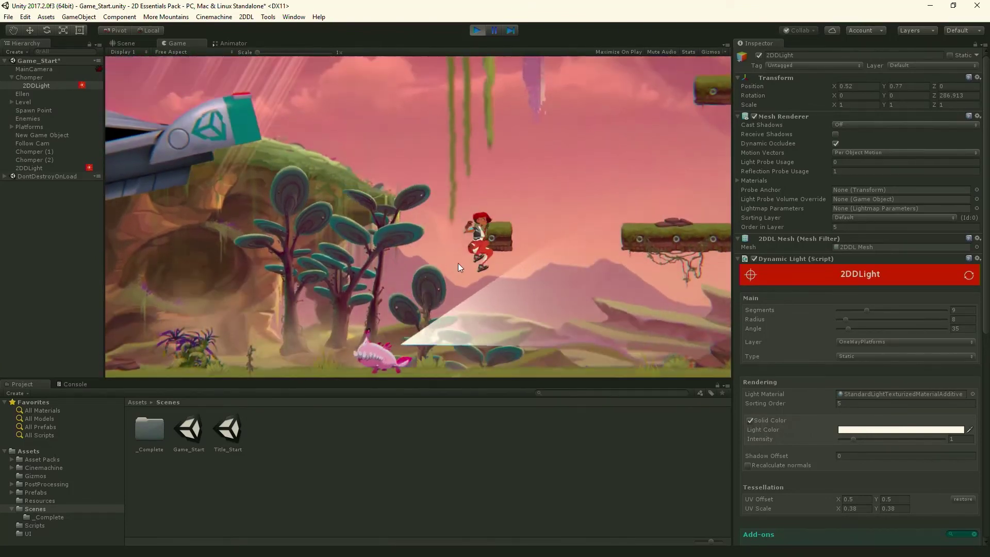
key(Left)
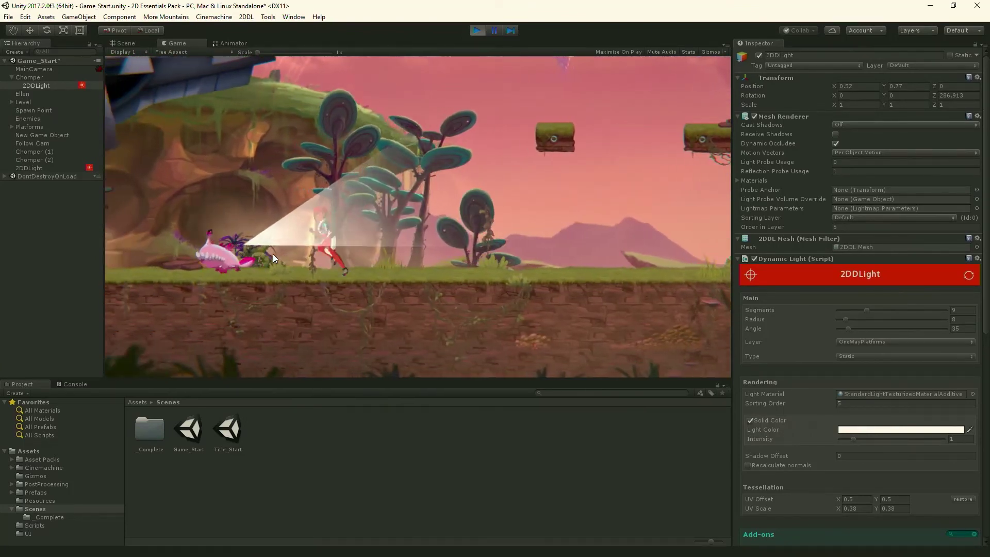
key(space)
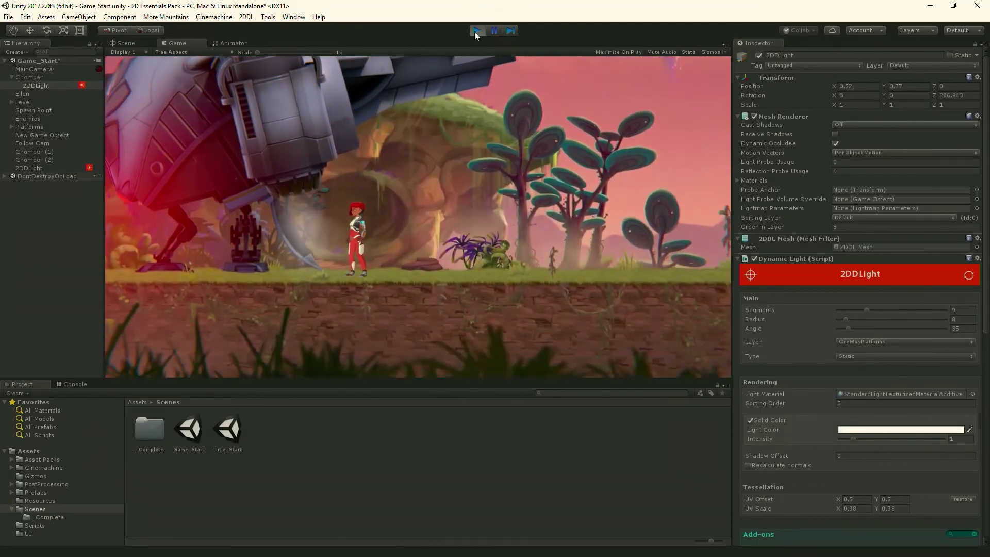
click(476, 31)
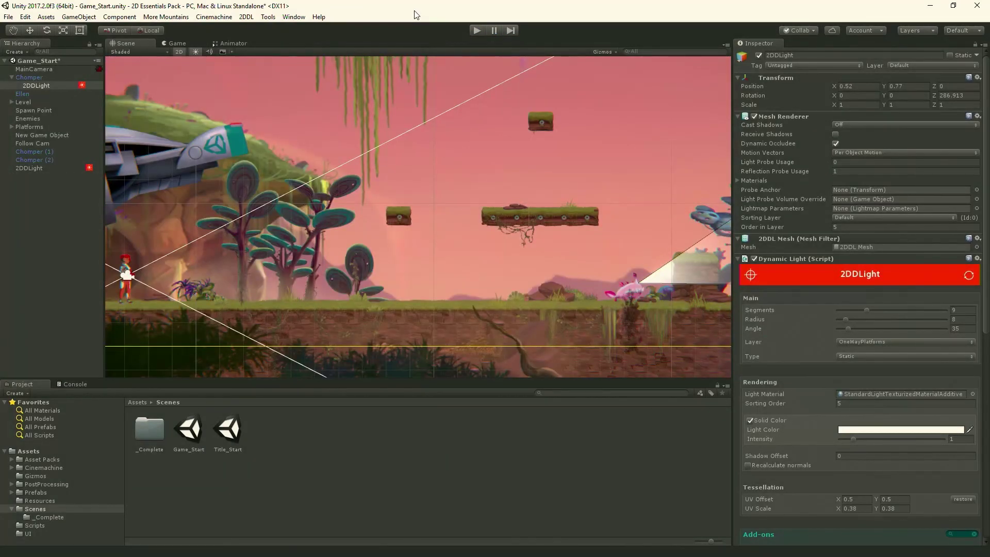